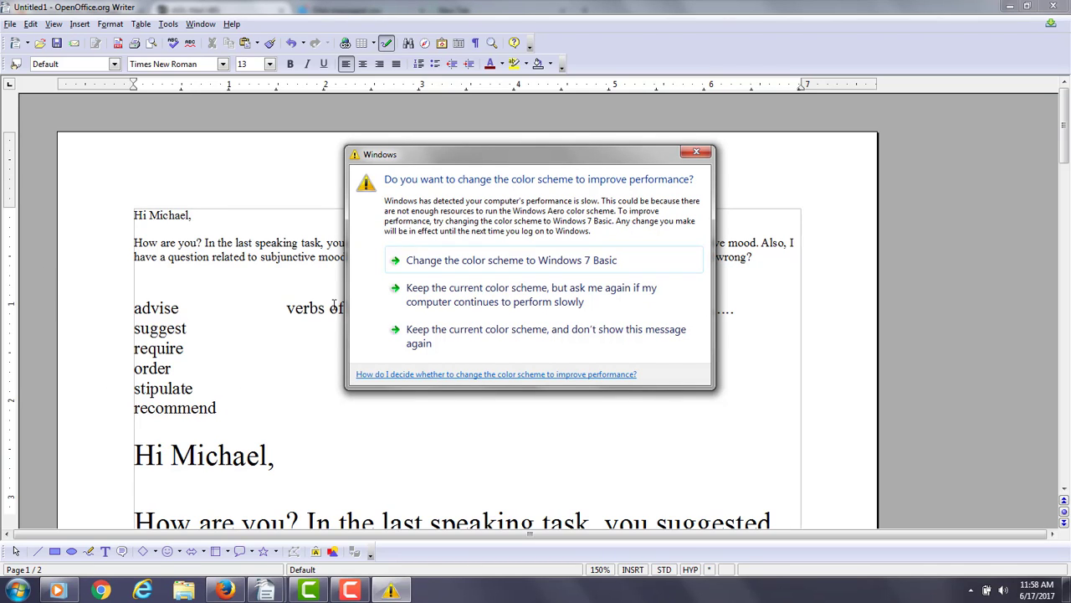
Keep the current colour scheme and stop the warning from showing again.
{"action": "left_click", "coordinate": [416, 338]}
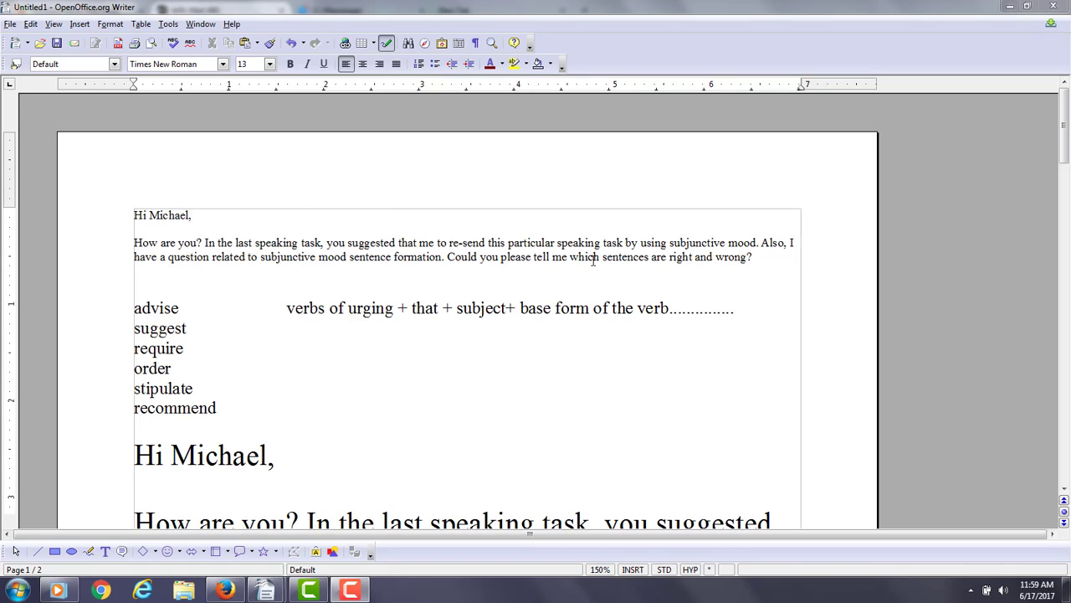
Point out the listed verbs advise, require, order and recommend.
{"action": "left_click", "coordinate": [452, 270]}
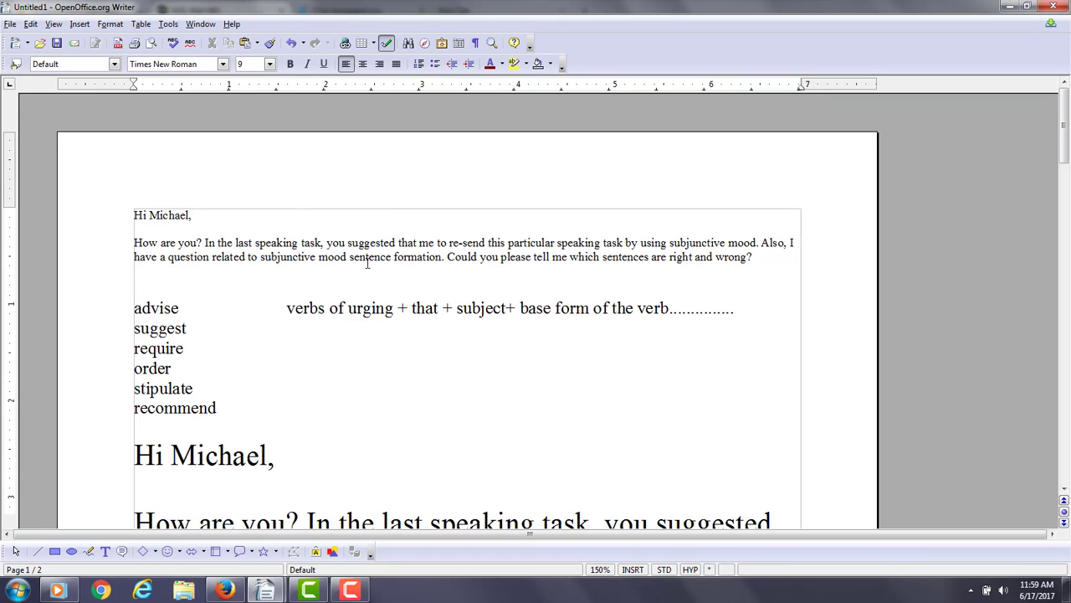
{"action": "left_click", "coordinate": [134, 308]}
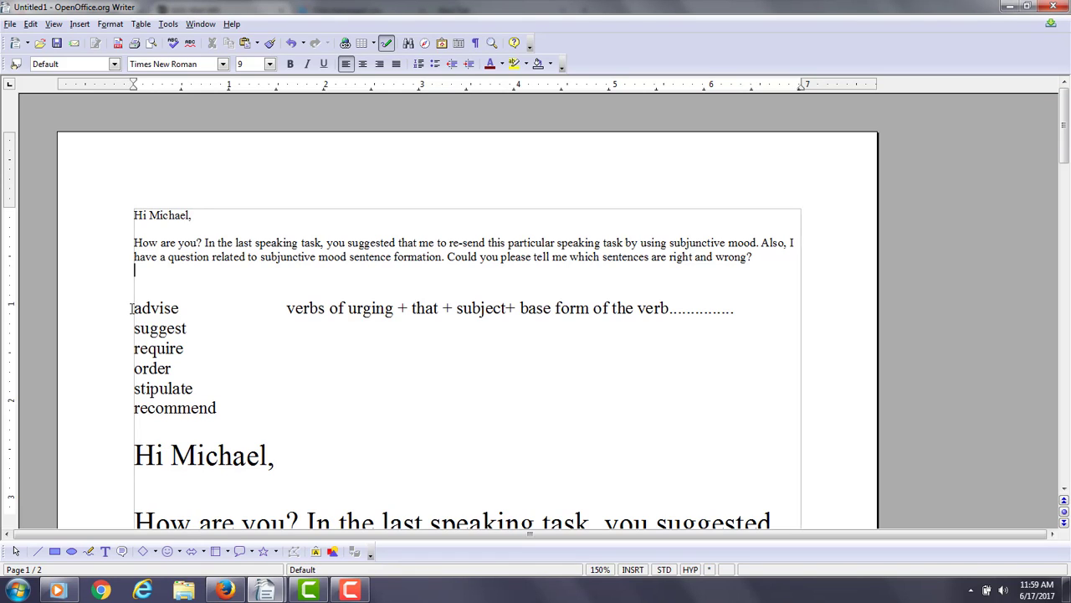
{"action": "left_click", "coordinate": [133, 351]}
{"action": "left_click", "coordinate": [135, 374]}
{"action": "left_click", "coordinate": [135, 408]}
Highlight 'verbs of urging' and 'that' in the formula, then scroll down to the numbered sentences.
{"action": "left_click_drag", "start_coordinate": [286, 308], "coordinate": [393, 308]}
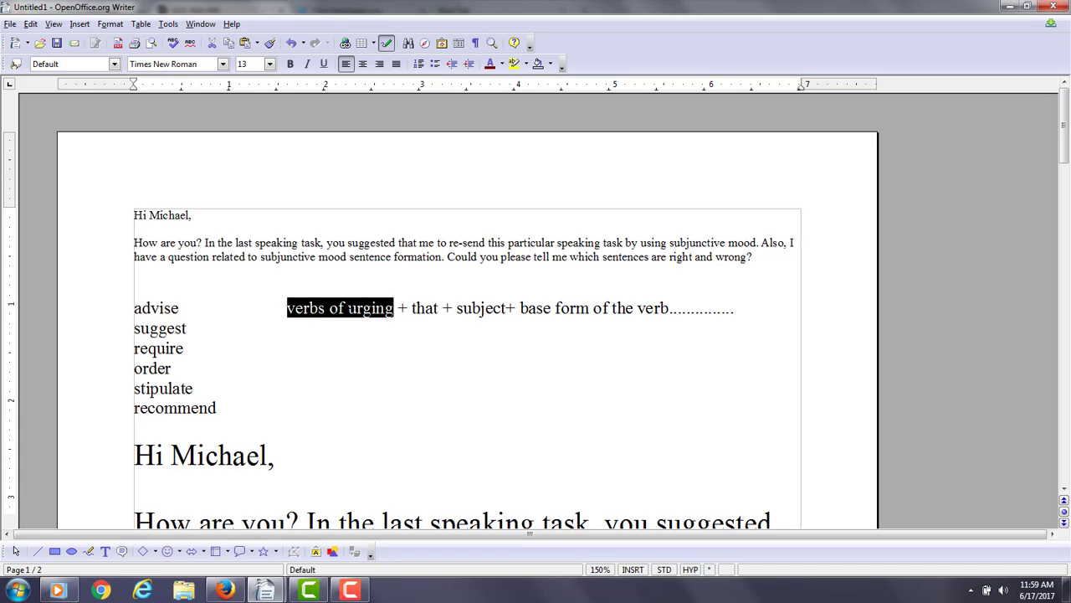
{"action": "left_click_drag", "start_coordinate": [411, 308], "coordinate": [668, 309]}
{"action": "key", "text": "Down"}
{"action": "key", "text": "Down"}
{"action": "key", "text": "Down"}
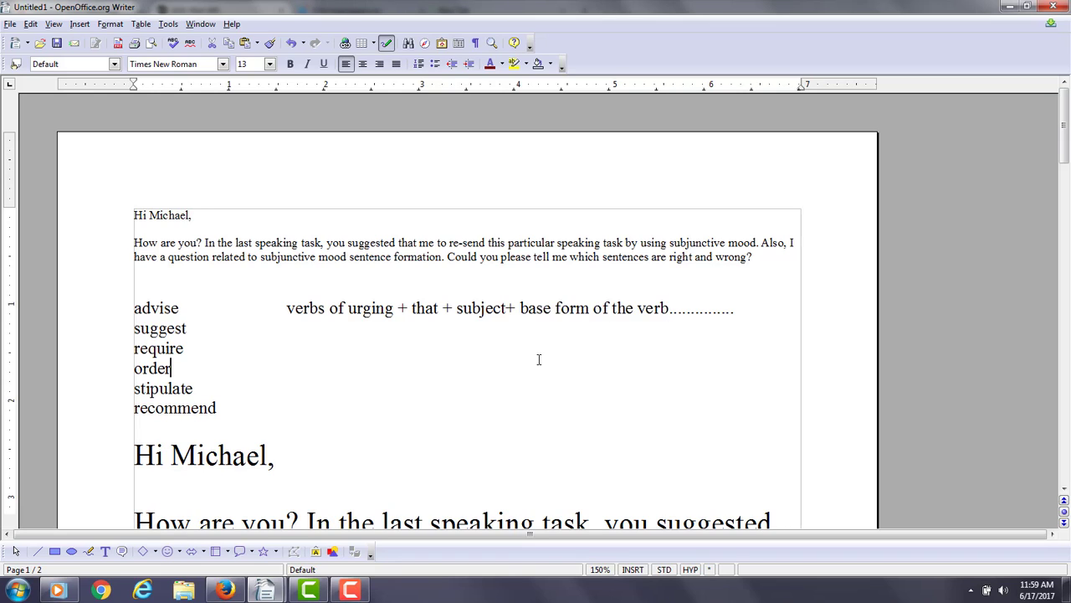
{"action": "left_click_drag", "start_coordinate": [1063, 159], "coordinate": [1066, 269]}
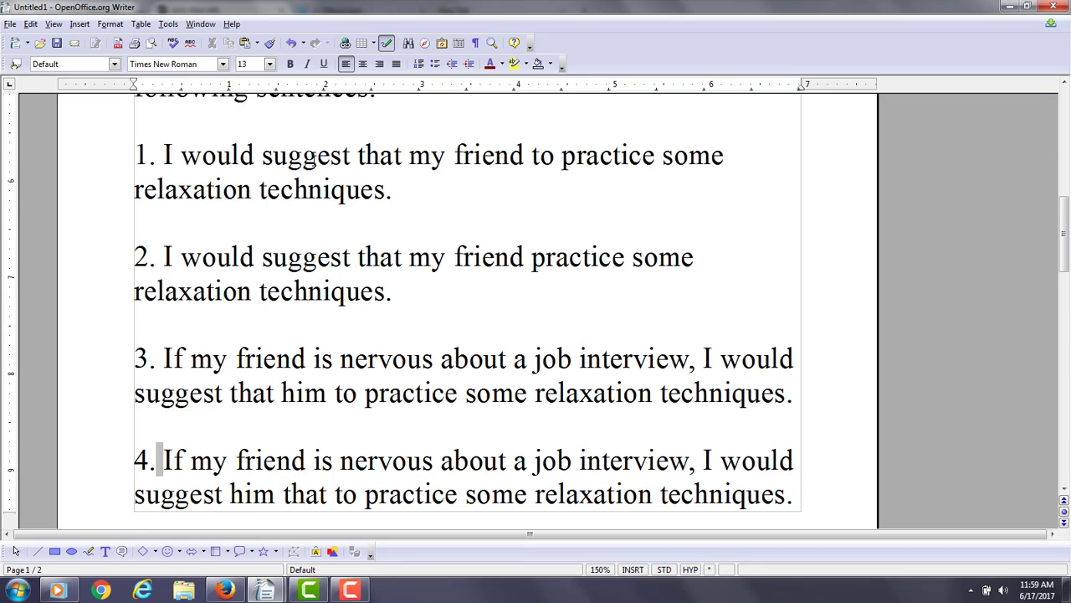
Delete 'to' in sentence 1 so it reads 'that my friend practice'.
{"action": "left_click", "coordinate": [530, 156]}
{"action": "key", "text": "Delete"}
{"action": "key", "text": "Delete"}
{"action": "key", "text": "Delete"}
{"action": "key", "text": "Delete"}
{"action": "type", "text": "p"}
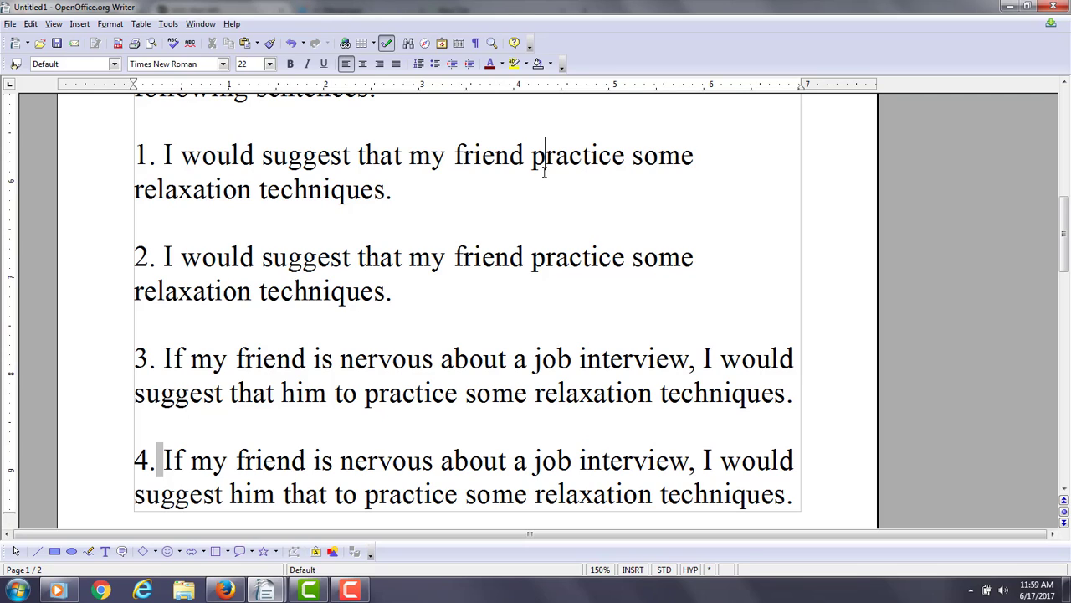
{"action": "left_click", "coordinate": [367, 153]}
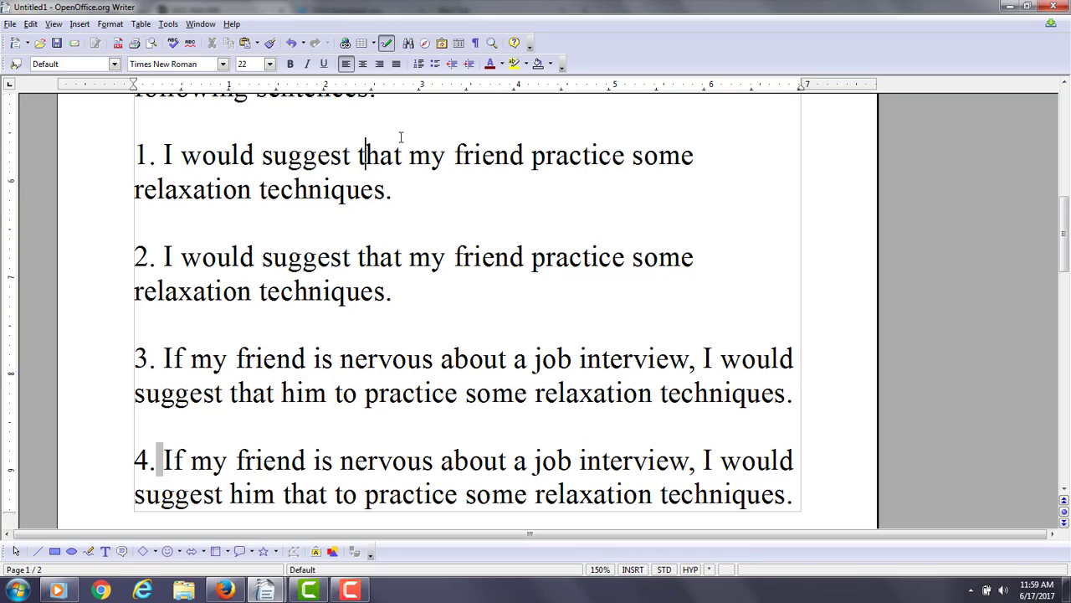
{"action": "left_click", "coordinate": [452, 152]}
{"action": "left_click_drag", "start_coordinate": [532, 159], "coordinate": [626, 159]}
{"action": "left_click", "coordinate": [324, 289]}
In sentence 3, change 'is' to 'were' and 'him to' to 'he' before 'practice'.
{"action": "left_click", "coordinate": [312, 358]}
{"action": "key", "text": "Delete"}
{"action": "key", "text": "Delete"}
{"action": "key", "text": "Delete"}
{"action": "type", "text": "were"}
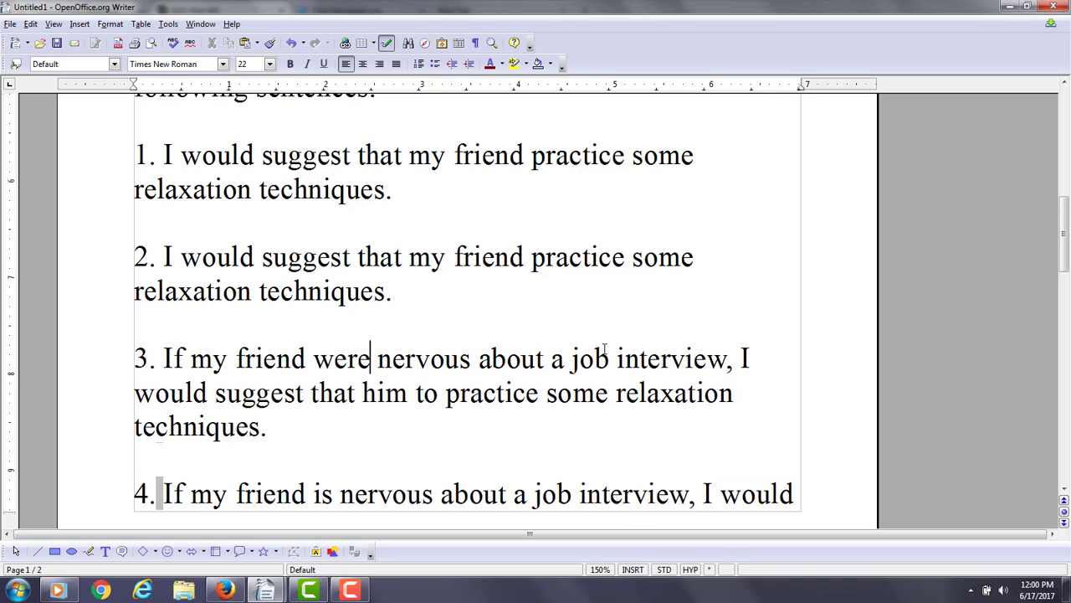
{"action": "key", "text": "Right"}
{"action": "key", "text": "Right"}
{"action": "key", "text": "Right"}
{"action": "key", "text": "Right"}
{"action": "key", "text": "Right"}
{"action": "key", "text": "Right"}
{"action": "key", "text": "Right"}
{"action": "key", "text": "Right"}
{"action": "key", "text": "Right"}
{"action": "key", "text": "Right"}
{"action": "key", "text": "Right"}
{"action": "key", "text": "Right"}
{"action": "key", "text": "Right"}
{"action": "key", "text": "Right"}
{"action": "key", "text": "Right"}
{"action": "key", "text": "Right"}
{"action": "key", "text": "Right"}
{"action": "key", "text": "Right"}
{"action": "key", "text": "Right"}
{"action": "key", "text": "Right"}
{"action": "key", "text": "Left"}
{"action": "key", "text": "Left"}
{"action": "key", "text": "Delete"}
{"action": "key", "text": "Delete"}
{"action": "key", "text": "Delete"}
{"action": "key", "text": "Delete"}
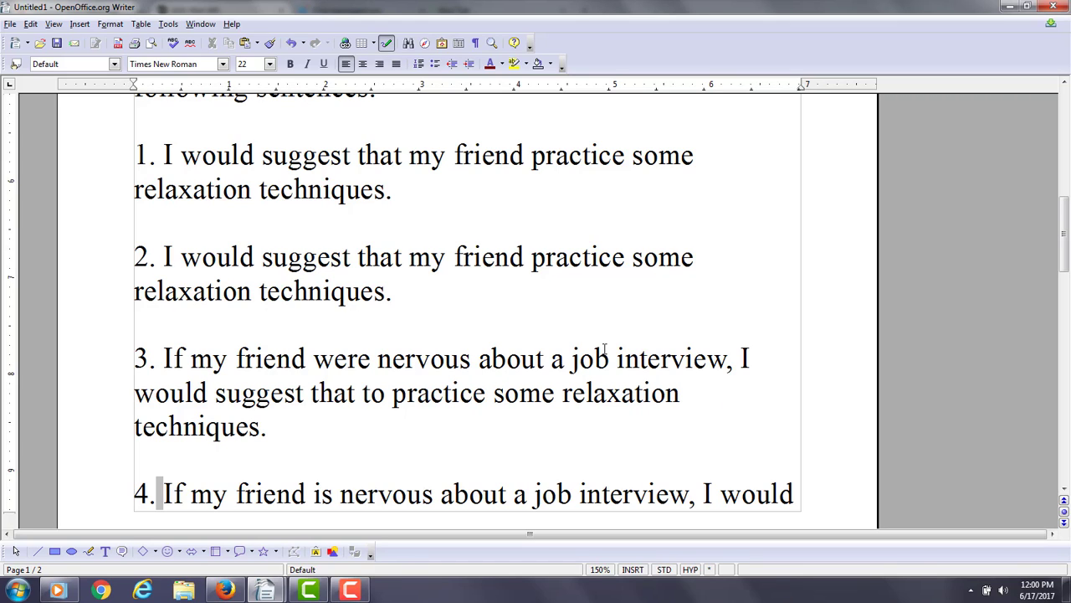
{"action": "type", "text": "he"}
{"action": "key", "text": "Delete"}
{"action": "key", "text": "Delete"}
{"action": "key", "text": "Delete"}
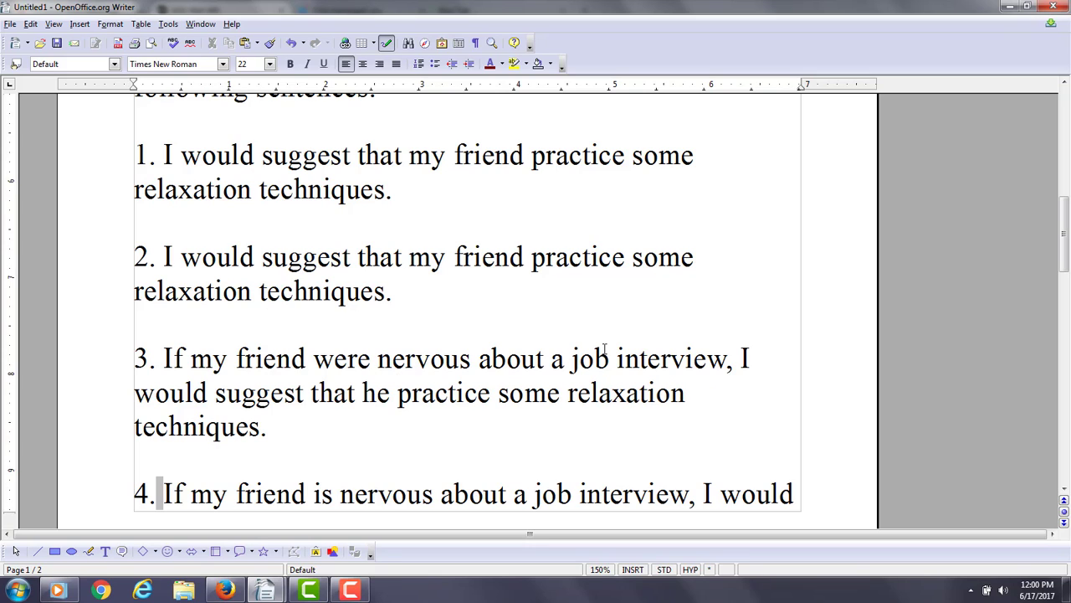
{"action": "left_click", "coordinate": [479, 418]}
{"action": "left_click_drag", "start_coordinate": [1063, 234], "coordinate": [1063, 262]}
Add a blank line, then in sentence 4 change 'is' to 'were' and 'him to' to 'he'.
{"action": "key", "text": "Down"}
{"action": "key", "text": "ctrl+Return"}
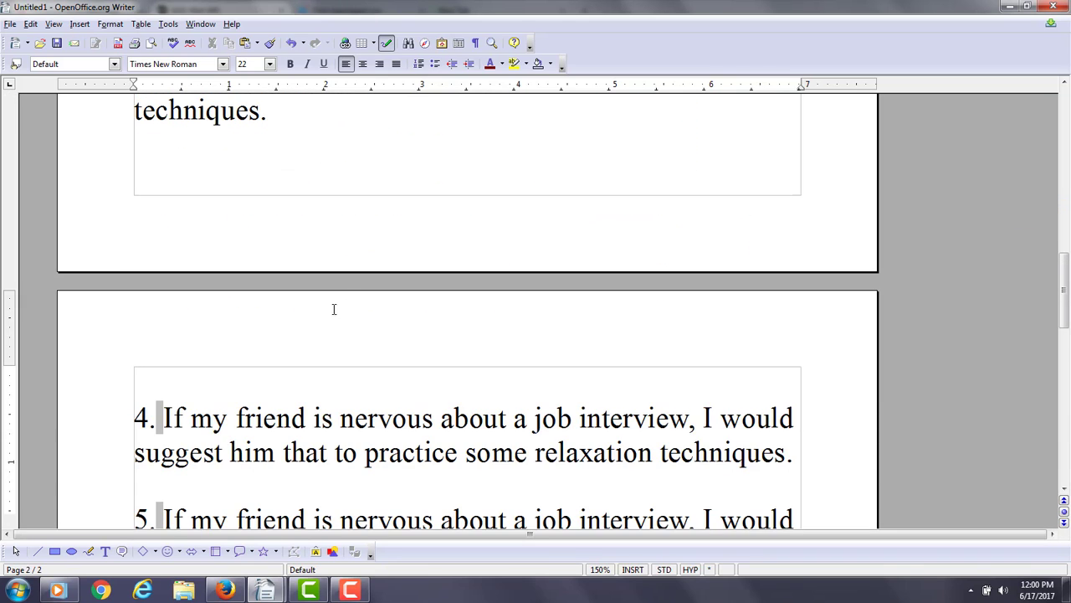
{"action": "left_click", "coordinate": [314, 418]}
{"action": "key", "text": "Delete"}
{"action": "key", "text": "Delete"}
{"action": "key", "text": "Delete"}
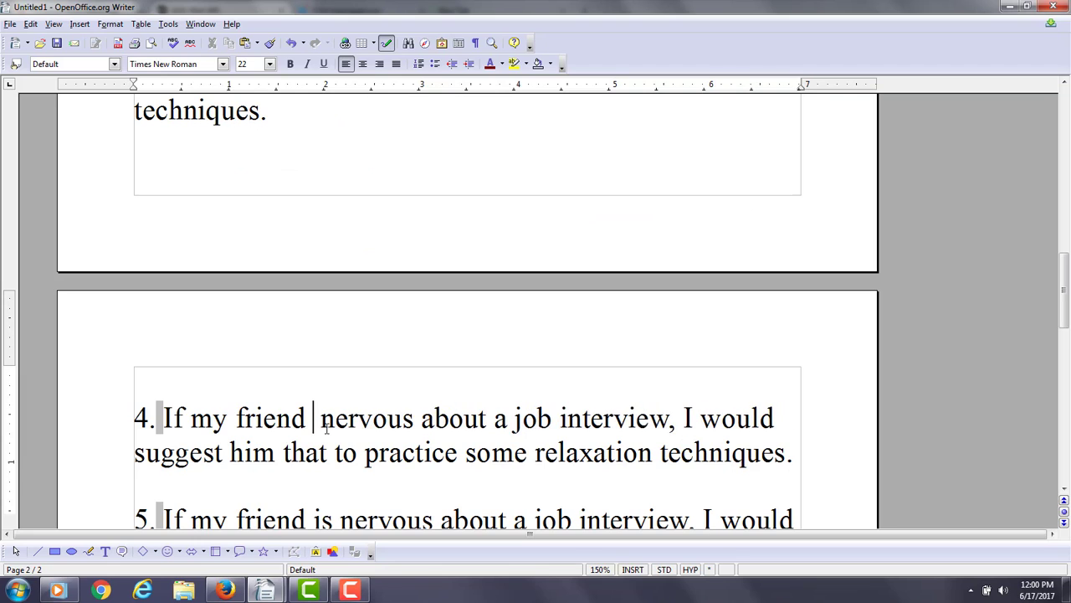
{"action": "type", "text": "were"}
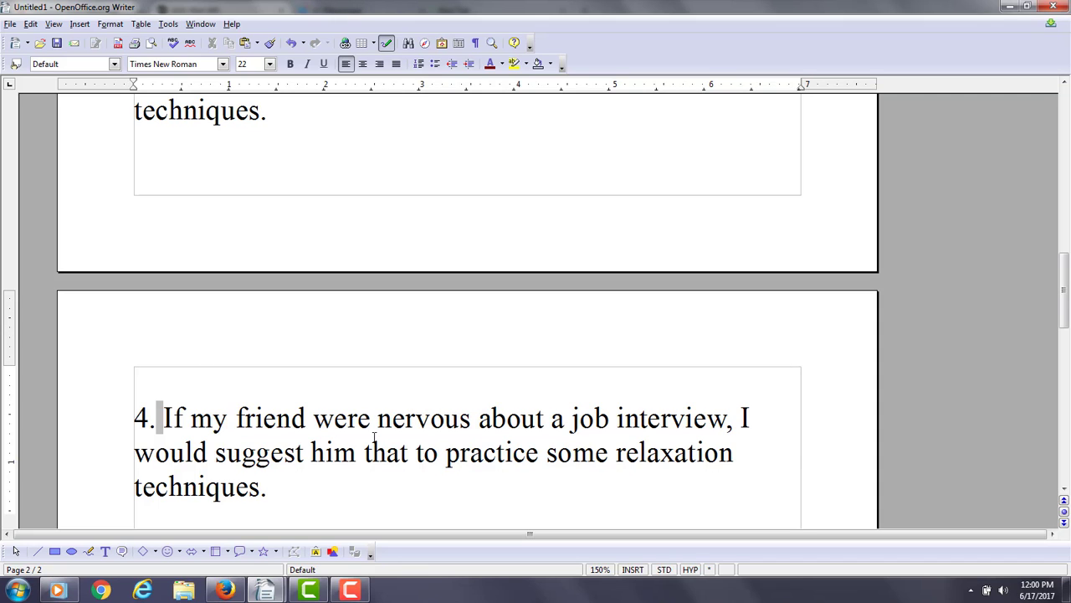
{"action": "left_click", "coordinate": [312, 453]}
{"action": "key", "text": "Delete"}
{"action": "key", "text": "Delete"}
{"action": "key", "text": "Delete"}
{"action": "key", "text": "Delete"}
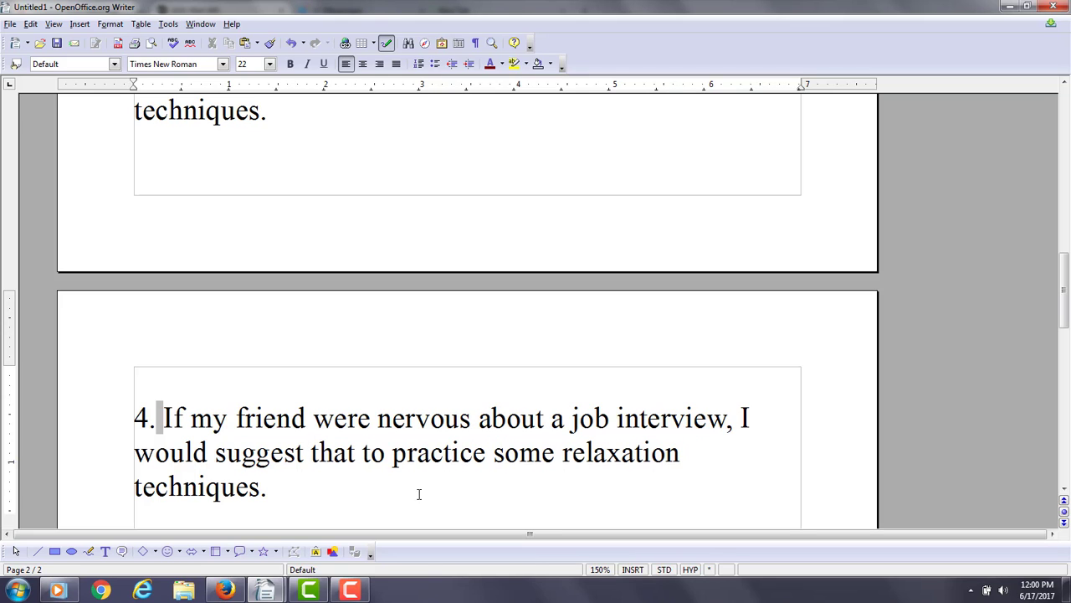
{"action": "key", "text": "ctrl+Right"}
{"action": "type", "text": "he"}
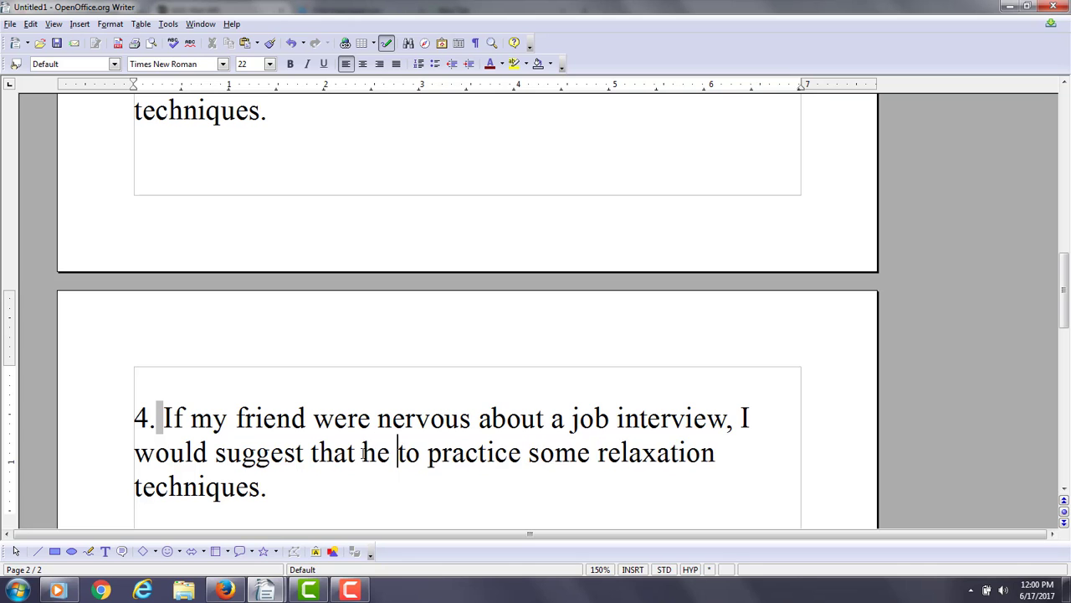
{"action": "key", "text": "Delete"}
{"action": "key", "text": "Delete"}
{"action": "key", "text": "Delete"}
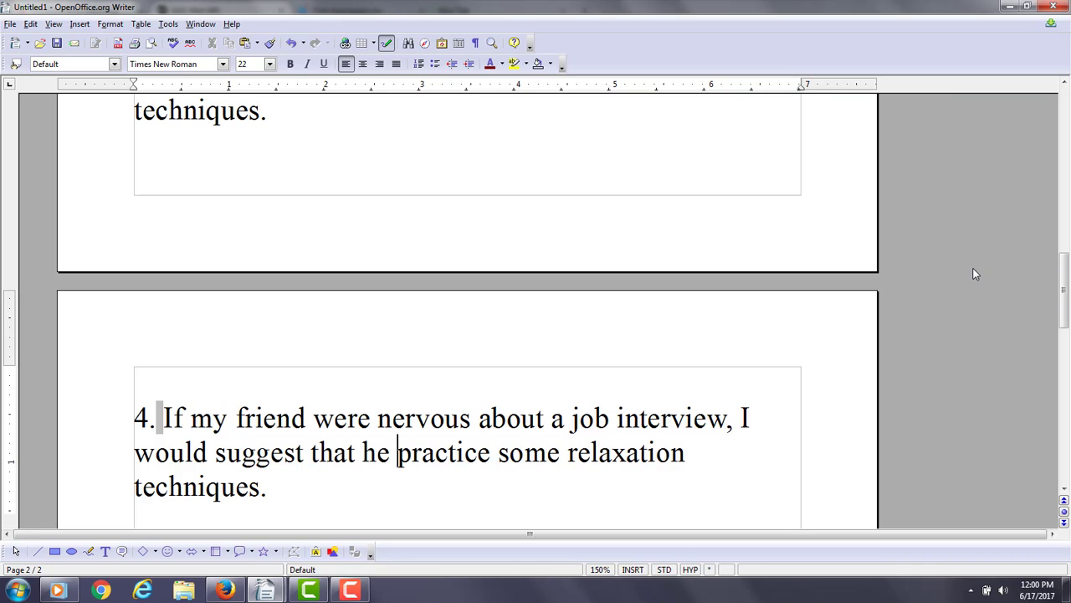
{"action": "left_click_drag", "start_coordinate": [1064, 285], "coordinate": [1064, 322]}
In sentence 5, replace 'is' with 'were' and 'him to' with 'he' before 'practice'.
{"action": "left_click", "coordinate": [314, 222]}
{"action": "key", "text": "Delete"}
{"action": "key", "text": "Delete"}
{"action": "key", "text": "Delete"}
{"action": "type", "text": "were"}
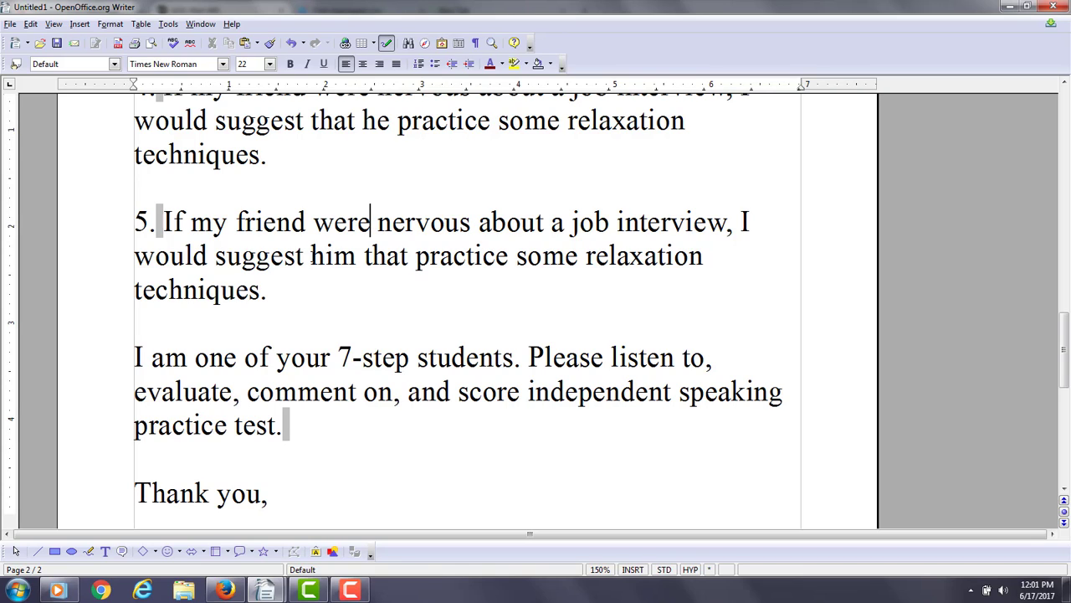
{"action": "left_click", "coordinate": [311, 255]}
{"action": "key", "text": "Delete"}
{"action": "key", "text": "Delete"}
{"action": "key", "text": "Delete"}
{"action": "key", "text": "Delete"}
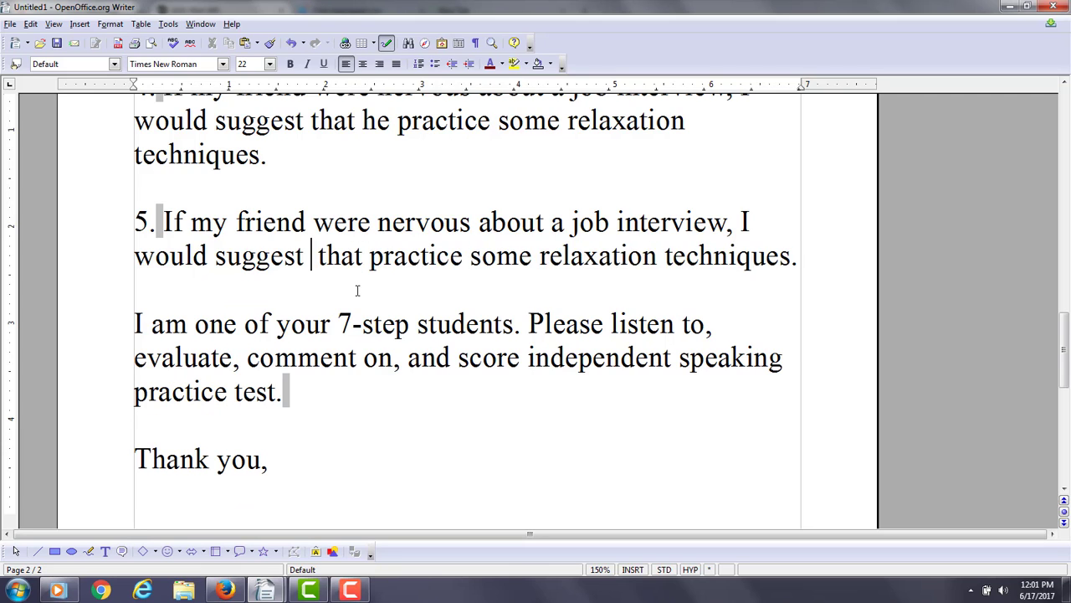
{"action": "key", "text": "Delete"}
{"action": "type", "text": "t"}
{"action": "key", "text": "Right"}
{"action": "key", "text": "Right"}
{"action": "key", "text": "Right"}
{"action": "type", "text": "he"}
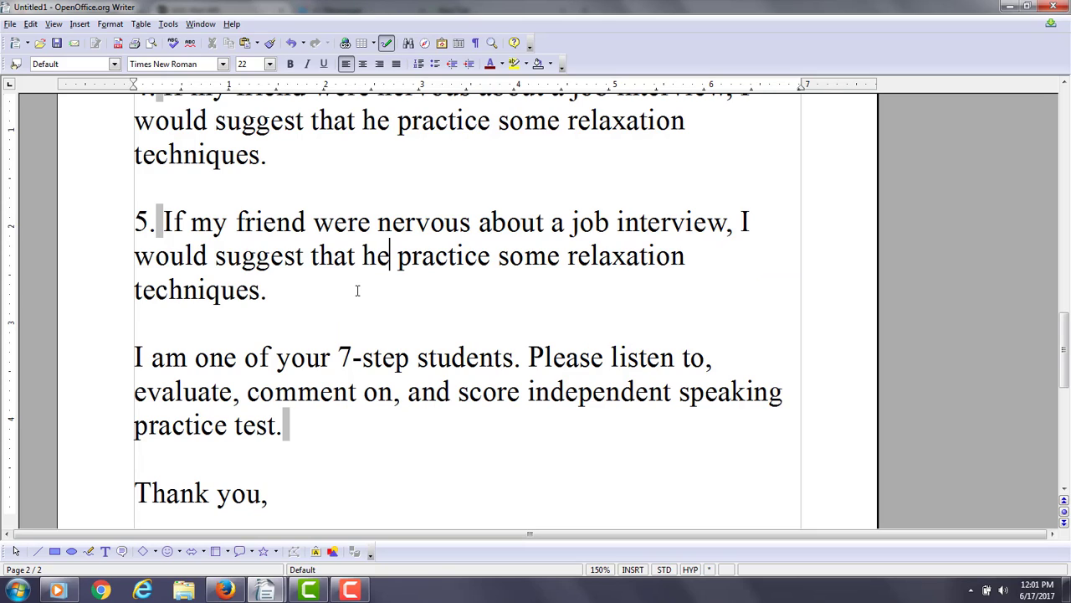
{"action": "key", "text": "Down"}
{"action": "key", "text": "Down"}
{"action": "key", "text": "Down"}
{"action": "left_click", "coordinate": [288, 282]}
{"action": "left_click", "coordinate": [256, 188]}
{"action": "left_click_drag", "start_coordinate": [1065, 350], "coordinate": [1065, 344]}
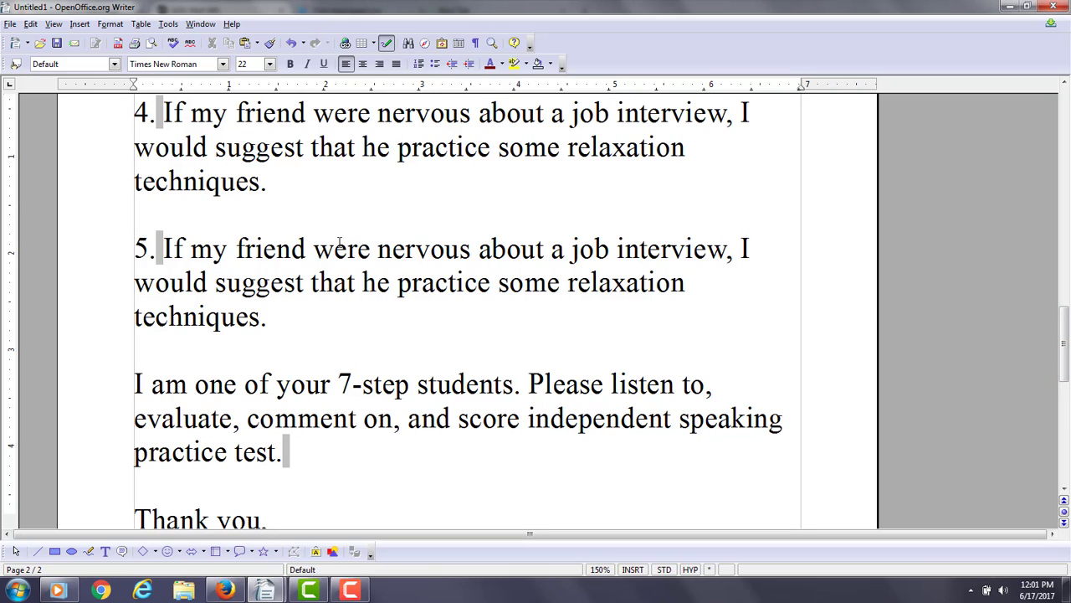
Copy sentence 5 onto a new line labelled 'present possible:'.
{"action": "left_click", "coordinate": [313, 249]}
{"action": "left_click_drag", "start_coordinate": [134, 248], "coordinate": [207, 283]}
{"action": "left_click_drag", "start_coordinate": [233, 316], "coordinate": [270, 327]}
{"action": "key", "text": "ctrl+c"}
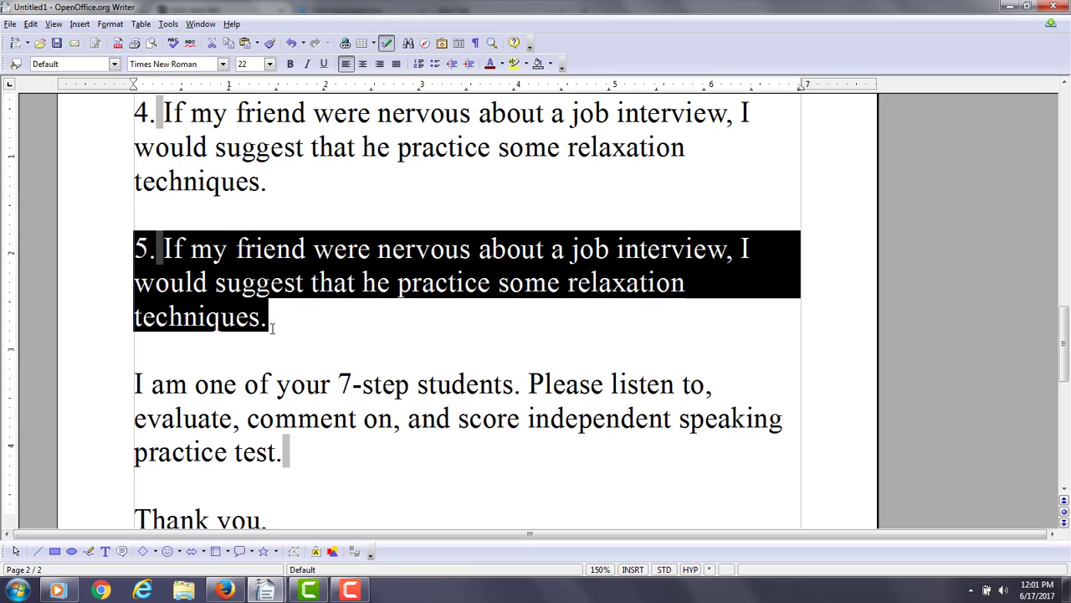
{"action": "left_click", "coordinate": [297, 332]}
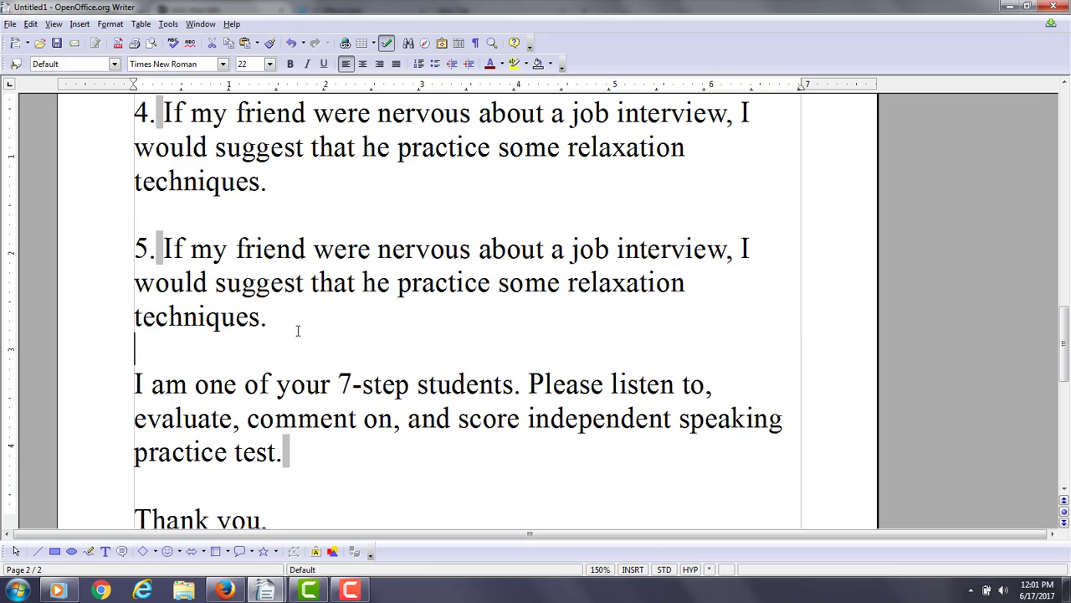
{"action": "key", "text": "Return"}
{"action": "key", "text": "Return"}
{"action": "key", "text": "Up"}
{"action": "key", "text": "Up"}
{"action": "key", "text": "Down"}
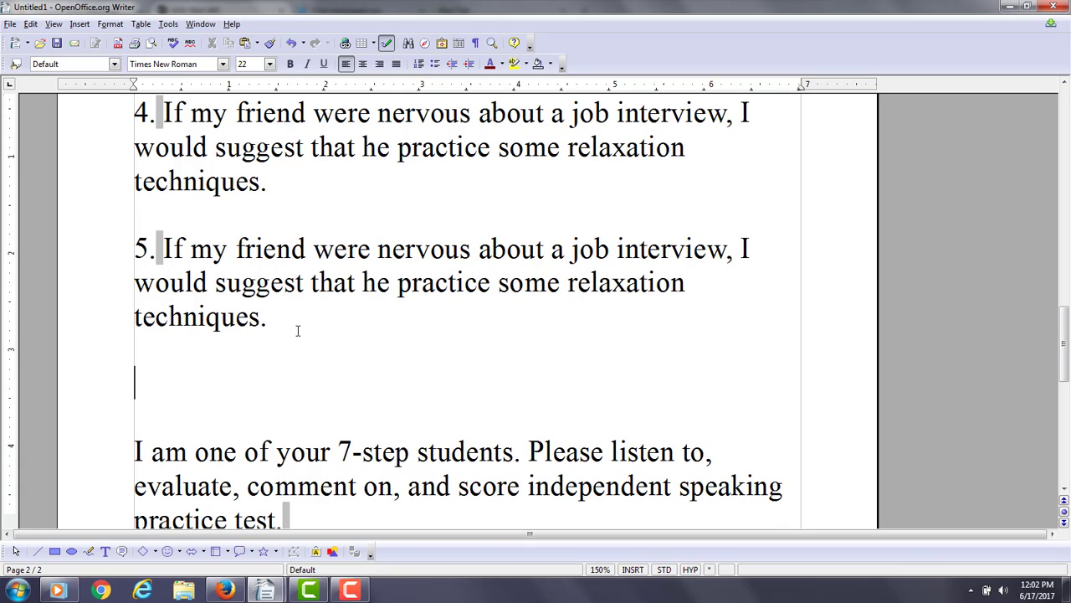
{"action": "type", "text": "present pos"}
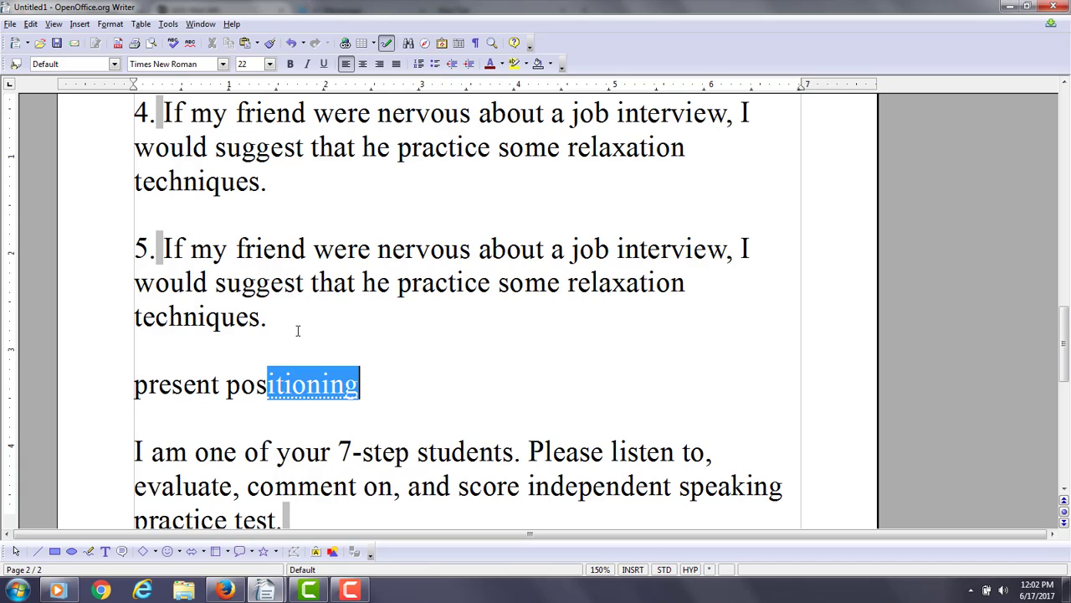
{"action": "type", "text": "sible:"}
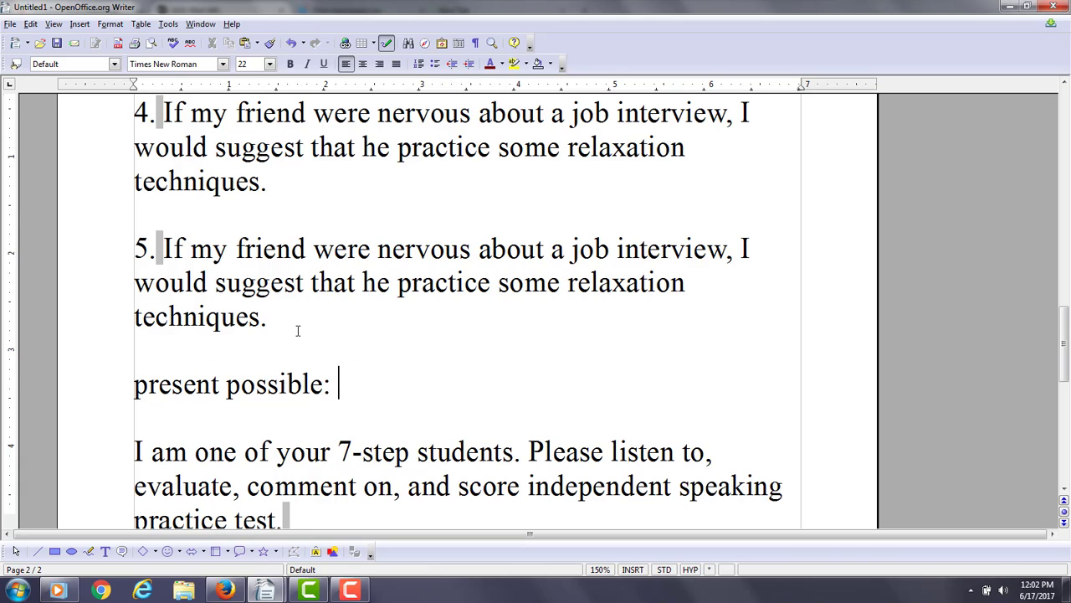
{"action": "key", "text": "ctrl+v"}
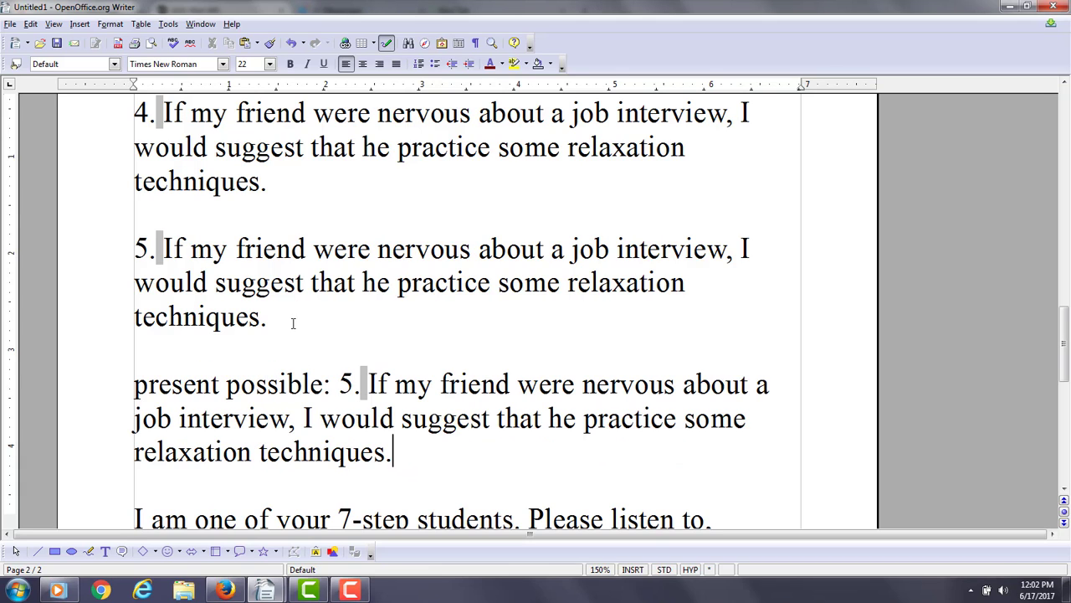
In the copy, change 'were' to 'is' and 'would' to 'will'.
{"action": "left_click", "coordinate": [519, 384]}
{"action": "key", "text": "Delete"}
{"action": "key", "text": "Delete"}
{"action": "key", "text": "Delete"}
{"action": "key", "text": "Delete"}
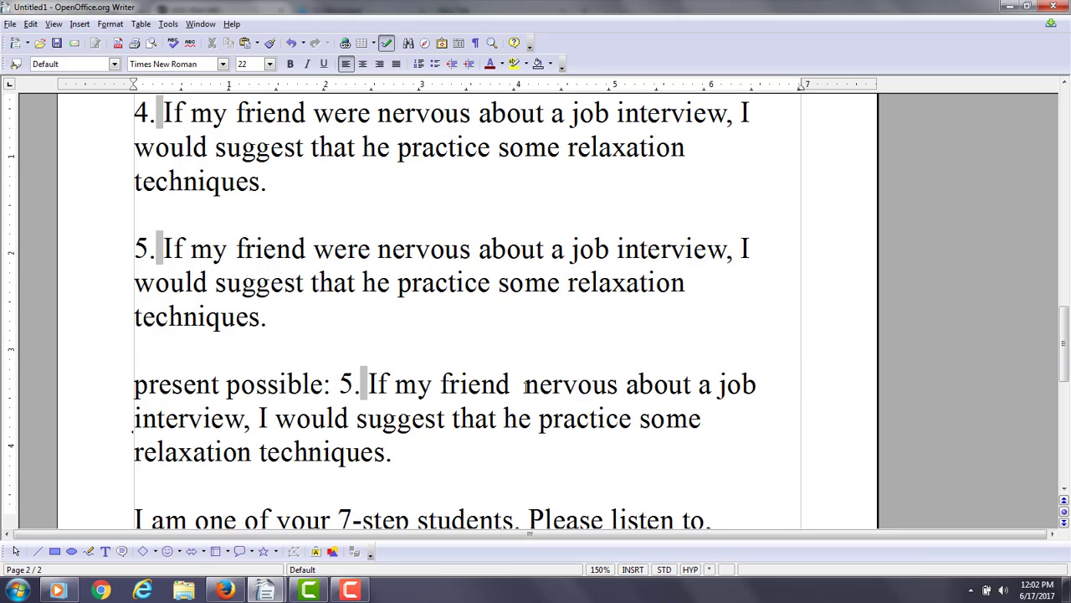
{"action": "type", "text": "is"}
{"action": "key", "text": "Right"}
{"action": "key", "text": "Right"}
{"action": "key", "text": "Right"}
{"action": "key", "text": "Right"}
{"action": "key", "text": "Right"}
{"action": "key", "text": "Right"}
{"action": "key", "text": "Right"}
{"action": "key", "text": "Right"}
{"action": "key", "text": "Right"}
{"action": "key", "text": "Right"}
{"action": "key", "text": "Right"}
{"action": "key", "text": "Right"}
{"action": "key", "text": "Right"}
{"action": "key", "text": "Right"}
{"action": "key", "text": "Right"}
{"action": "key", "text": "Right"}
{"action": "key", "text": "Right"}
{"action": "key", "text": "Right"}
{"action": "key", "text": "Right"}
{"action": "key", "text": "Right"}
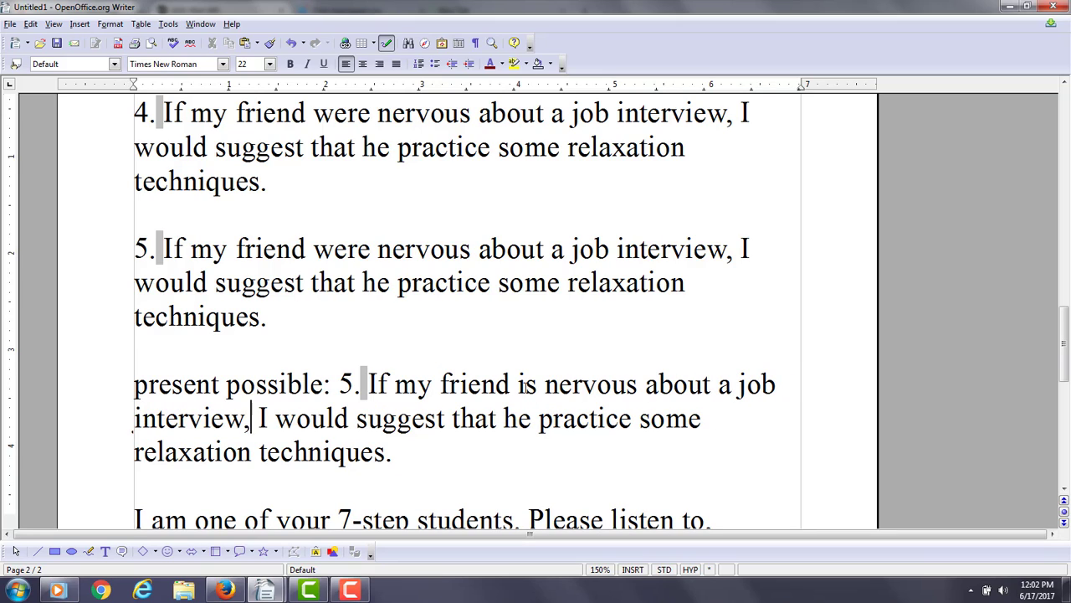
{"action": "key", "text": "Right"}
{"action": "key", "text": "Right"}
{"action": "key", "text": "Right"}
{"action": "key", "text": "Delete"}
{"action": "key", "text": "Delete"}
{"action": "key", "text": "Delete"}
{"action": "key", "text": "Delete"}
{"action": "key", "text": "Delete"}
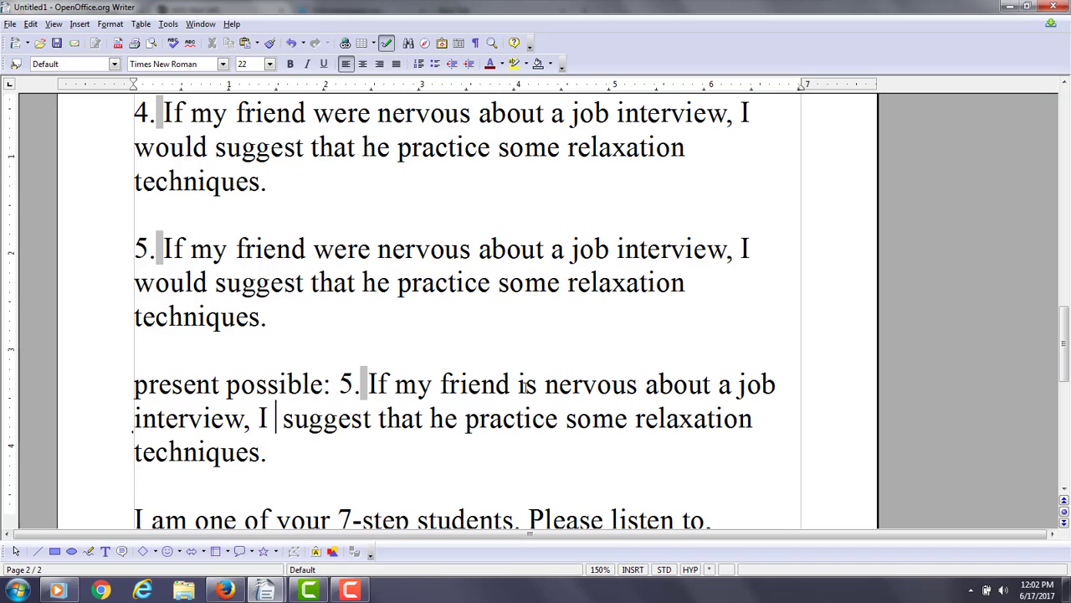
{"action": "type", "text": "will"}
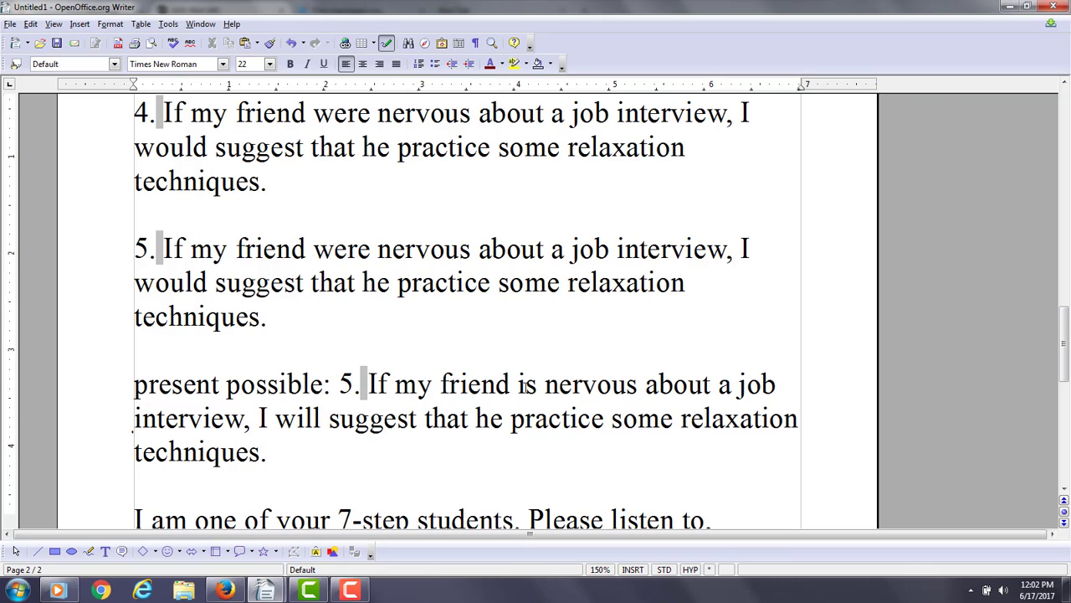
{"action": "key", "text": "Down"}
{"action": "key", "text": "Down"}
Insert a 'past impossible:' line above 'present possible' and paste sentence 5 after it.
{"action": "key", "text": "Return"}
{"action": "key", "text": "Return"}
{"action": "key", "text": "Return"}
{"action": "key", "text": "Return"}
{"action": "key", "text": "BackSpace"}
{"action": "key", "text": "BackSpace"}
{"action": "key", "text": "Up"}
{"action": "key", "text": "Up"}
{"action": "key", "text": "Up"}
{"action": "key", "text": "Return"}
{"action": "key", "text": "Return"}
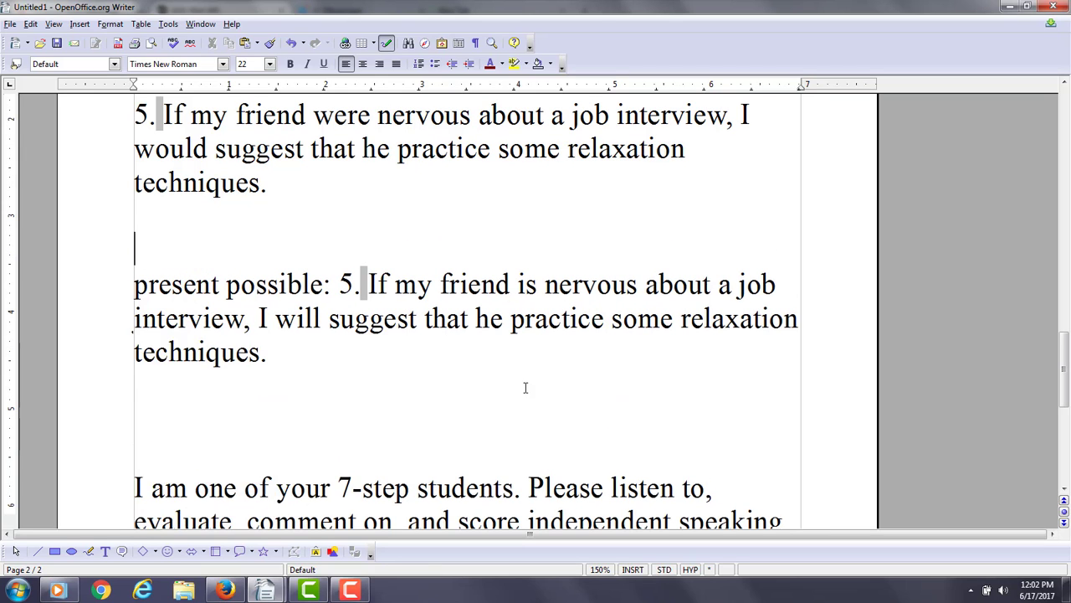
{"action": "key", "text": "Up"}
{"action": "type", "text": "past impossible"}
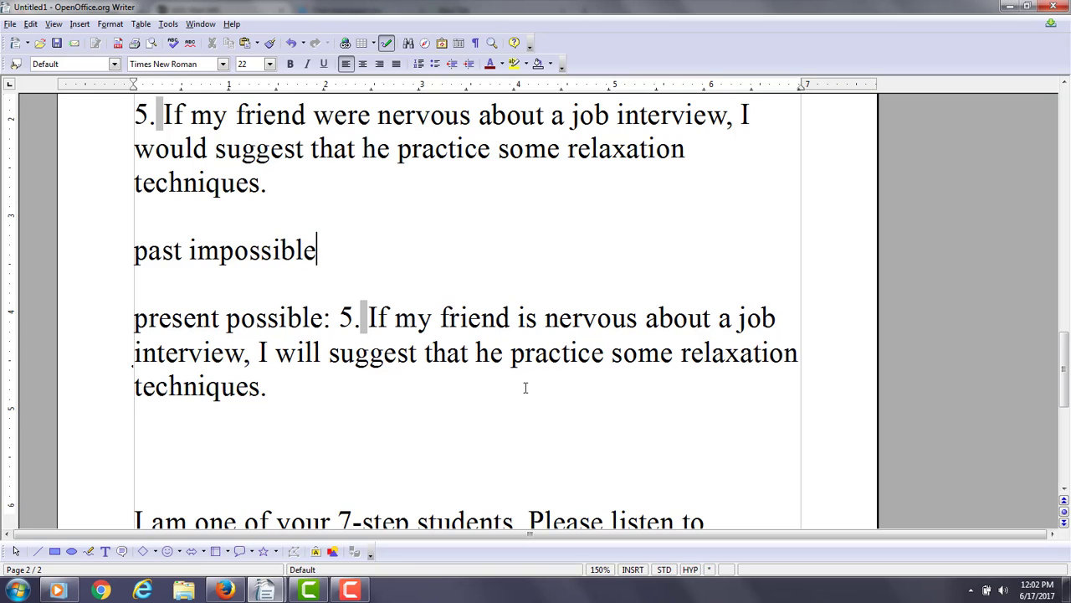
{"action": "type", "text": ":"}
{"action": "key", "text": "ctrl+v"}
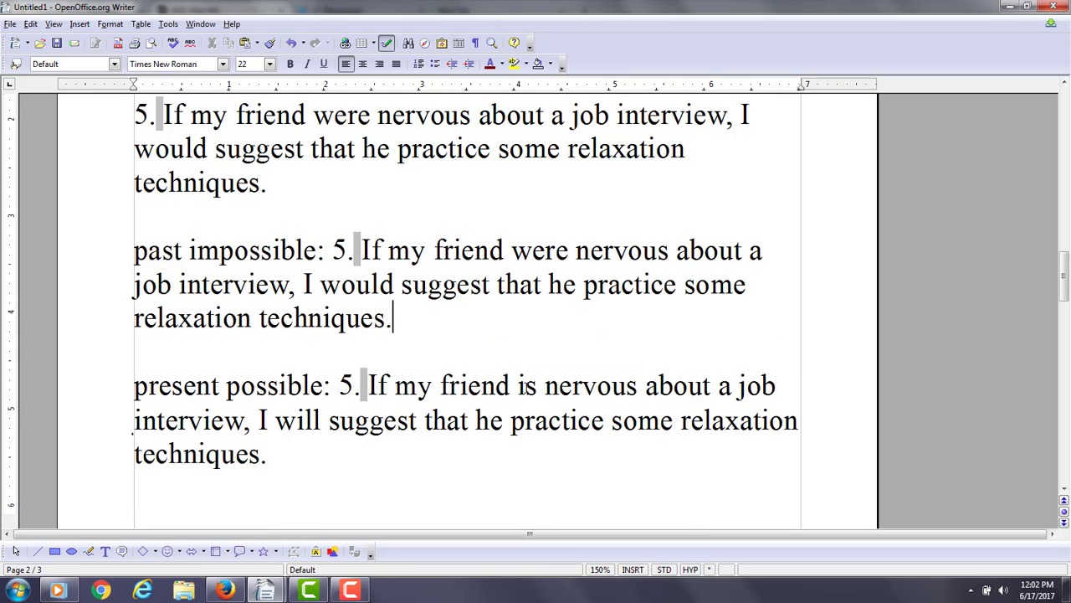
In the pasted sentence, change 'were' to 'had been' and 'would suggest' to 'would have suggested'.
{"action": "left_click", "coordinate": [512, 251]}
{"action": "key", "text": "Delete"}
{"action": "key", "text": "Delete"}
{"action": "key", "text": "Delete"}
{"action": "key", "text": "Delete"}
{"action": "key", "text": "Delete"}
{"action": "type", "text": "had been"}
{"action": "key", "text": "Right"}
{"action": "key", "text": "Right"}
{"action": "key", "text": "Right"}
{"action": "key", "text": "Right"}
{"action": "key", "text": "Right"}
{"action": "key", "text": "Right"}
{"action": "key", "text": "Right"}
{"action": "key", "text": "Right"}
{"action": "key", "text": "Right"}
{"action": "key", "text": "Right"}
{"action": "key", "text": "Right"}
{"action": "key", "text": "Right"}
{"action": "key", "text": "Right"}
{"action": "key", "text": "Right"}
{"action": "key", "text": "Right"}
{"action": "key", "text": "Right"}
{"action": "key", "text": "Right"}
{"action": "key", "text": "Right"}
{"action": "key", "text": "Right"}
{"action": "key", "text": "Right"}
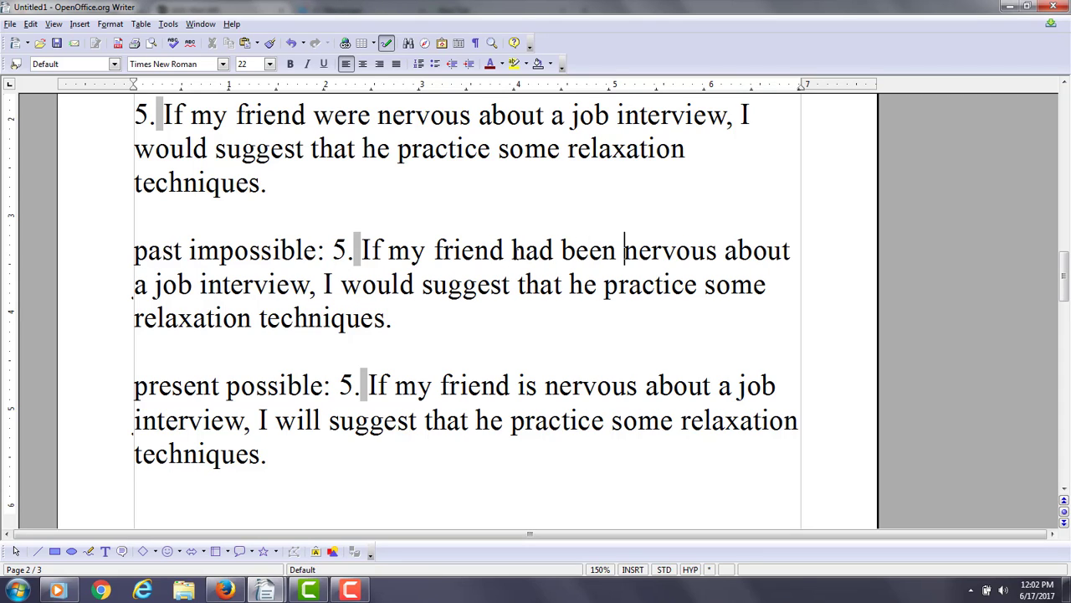
{"action": "key", "text": "Right"}
{"action": "key", "text": "Right"}
{"action": "key", "text": "Right"}
{"action": "key", "text": "Right"}
{"action": "key", "text": "Right"}
{"action": "key", "text": "Right"}
{"action": "key", "text": "Right"}
{"action": "key", "text": "Right"}
{"action": "key", "text": "Right"}
{"action": "key", "text": "Right"}
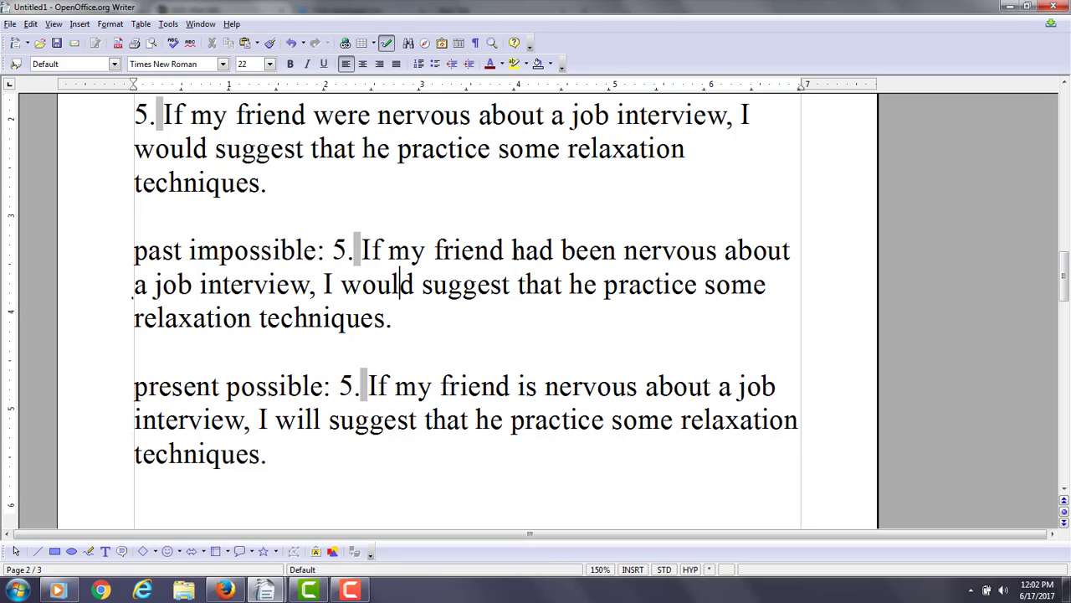
{"action": "type", "text": "have"}
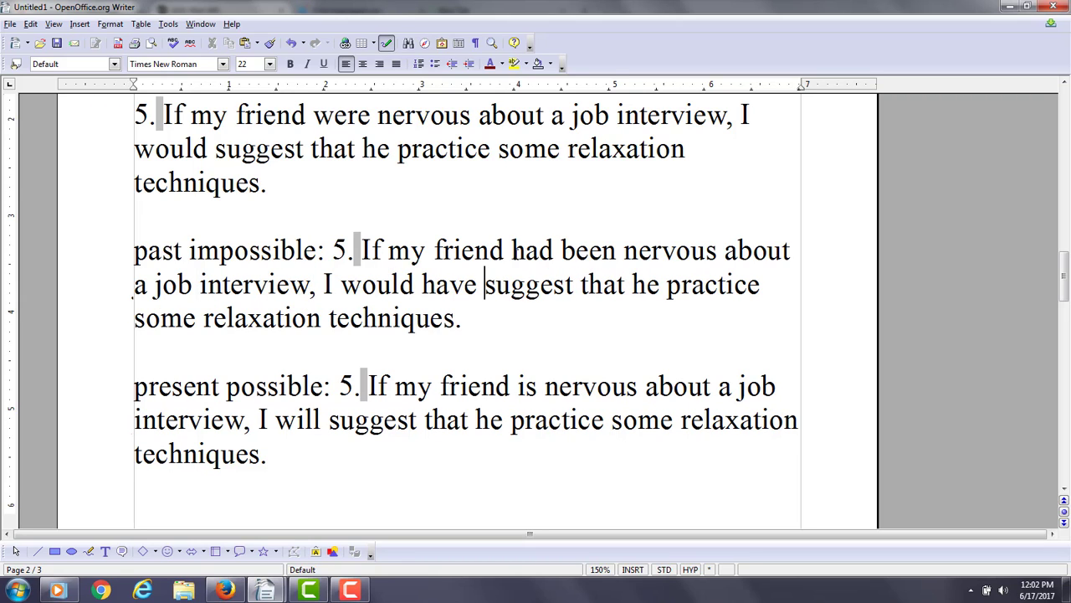
{"action": "key", "text": "Right"}
{"action": "key", "text": "Right"}
{"action": "key", "text": "Right"}
{"action": "key", "text": "Right"}
{"action": "key", "text": "Right"}
{"action": "key", "text": "Right"}
{"action": "key", "text": "Right"}
{"action": "type", "text": "ed"}
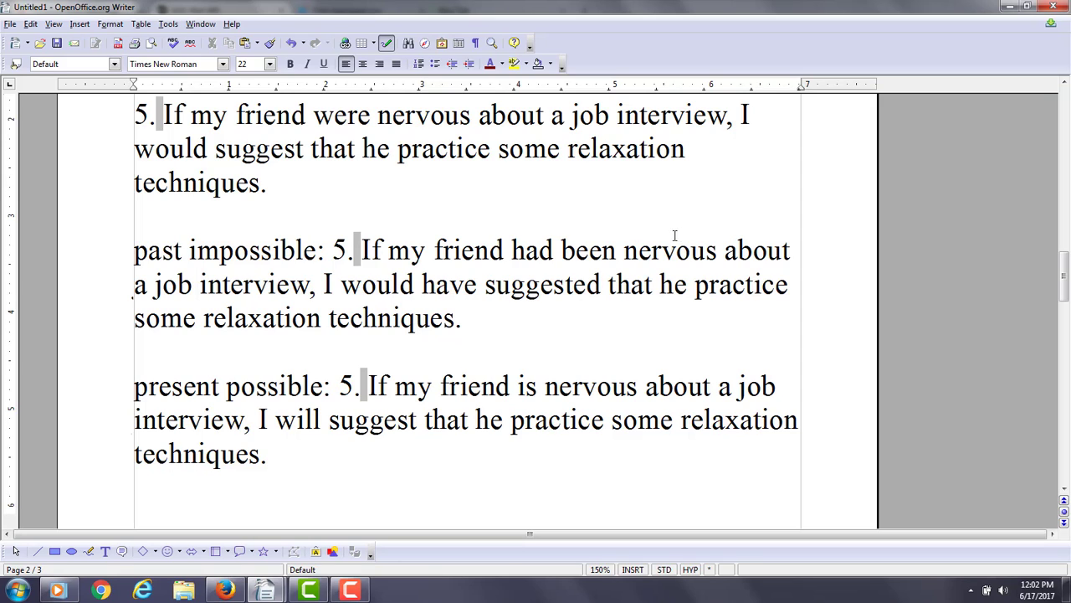
{"action": "left_click_drag", "start_coordinate": [694, 284], "coordinate": [795, 288]}
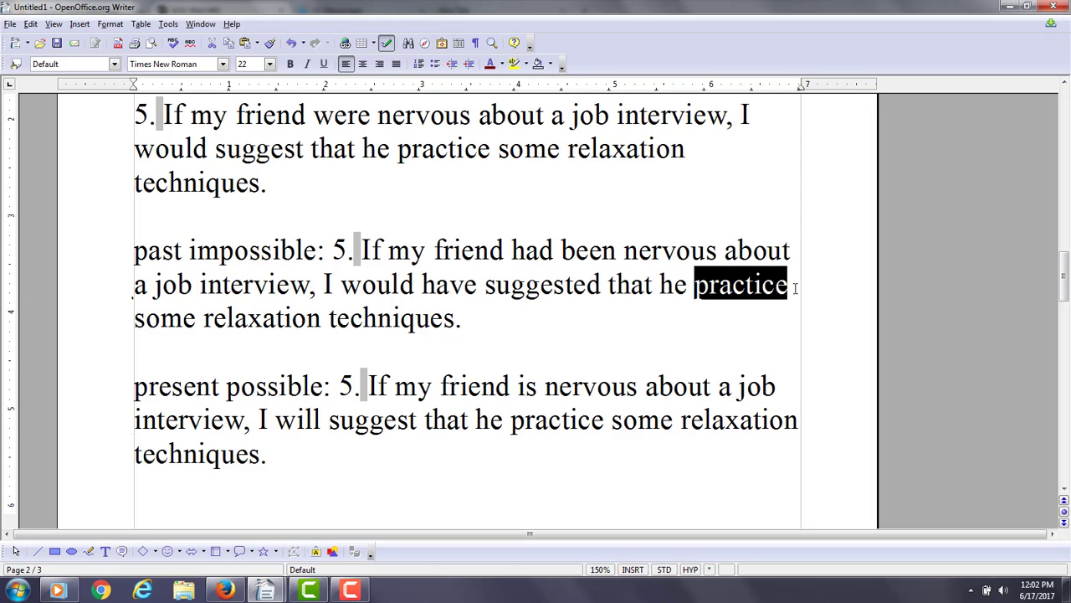
{"action": "left_click", "coordinate": [596, 310]}
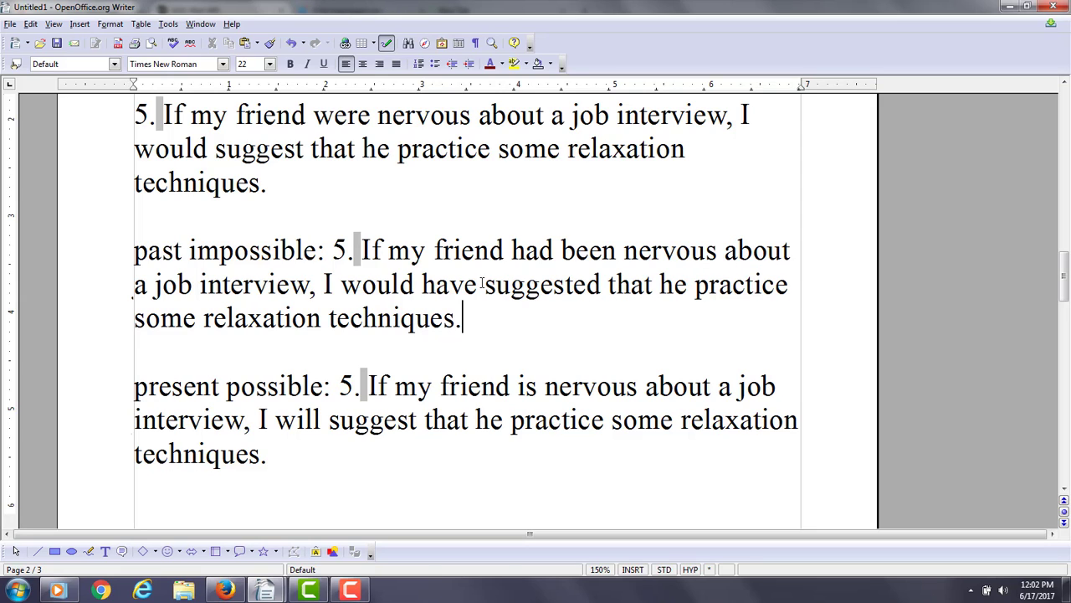
{"action": "left_click_drag", "start_coordinate": [483, 285], "coordinate": [603, 284]}
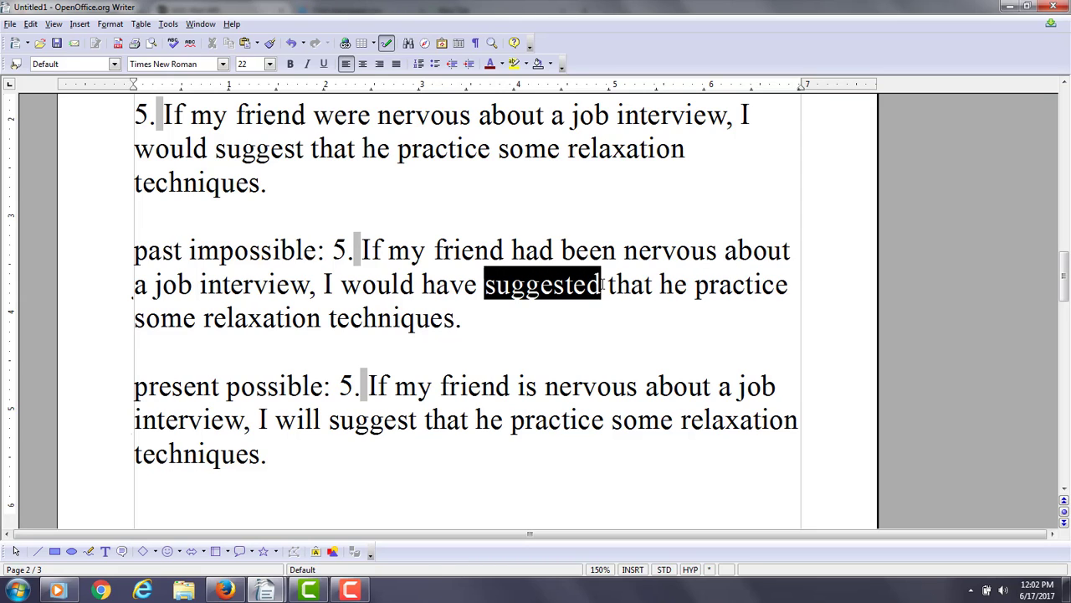
{"action": "left_click", "coordinate": [649, 325]}
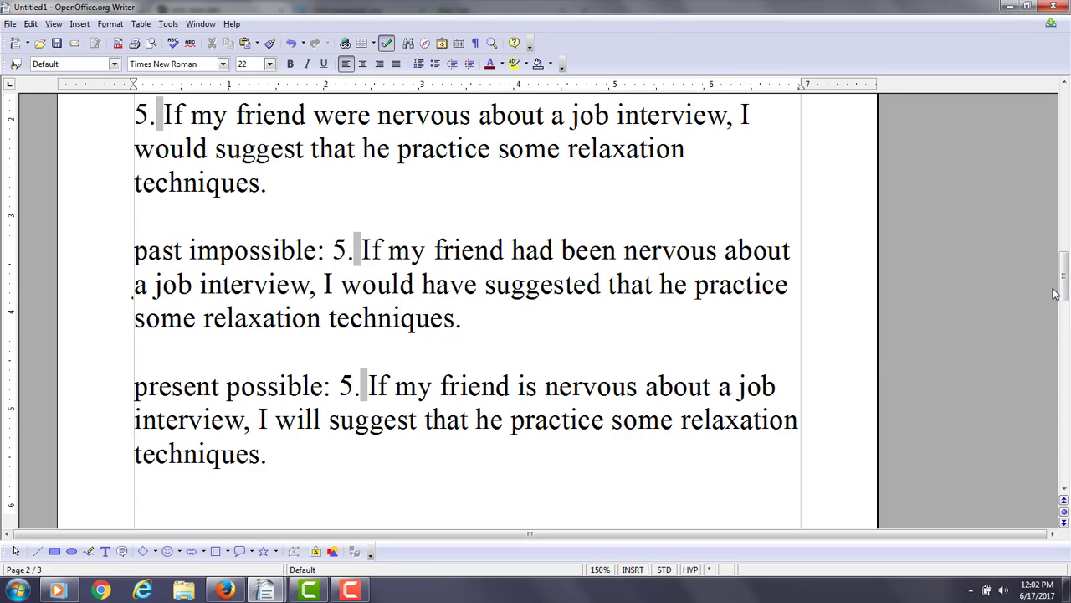
{"action": "left_click_drag", "start_coordinate": [1057, 293], "coordinate": [1066, 347]}
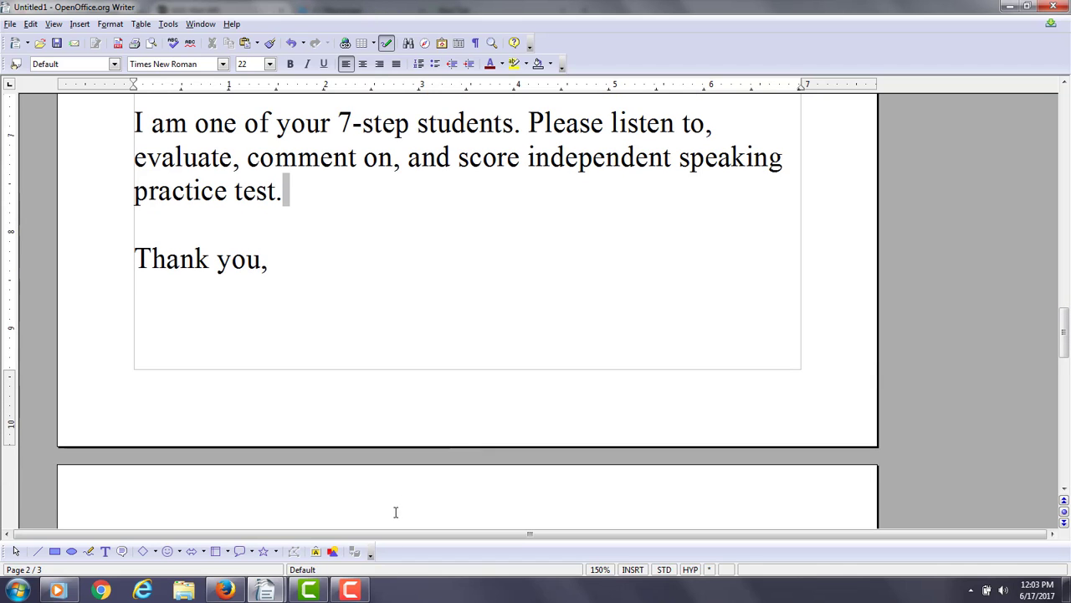
{"action": "left_click", "coordinate": [350, 591]}
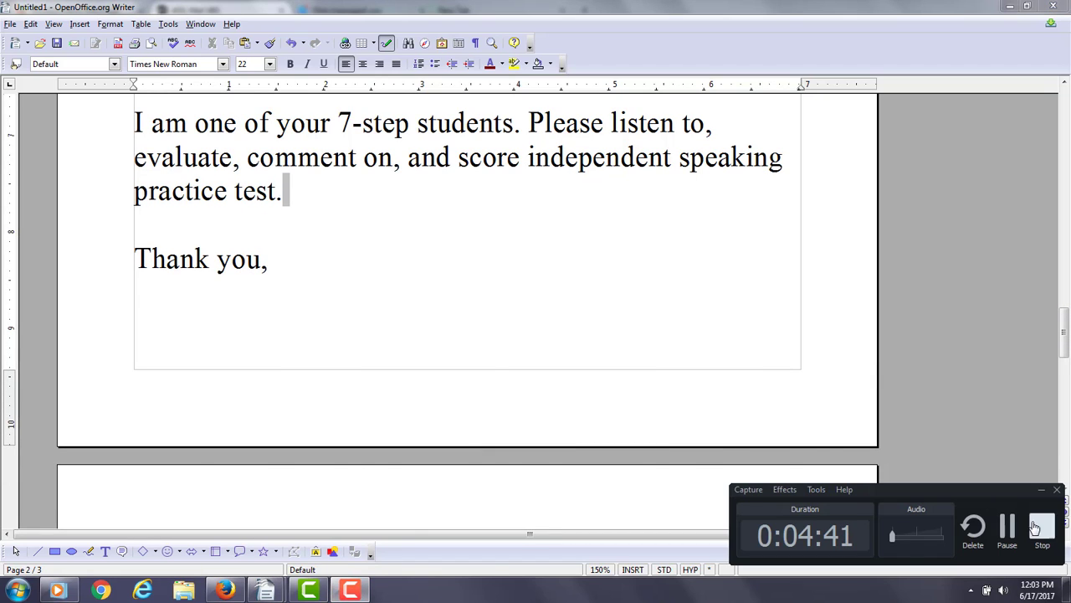
Bring the MyRecording player to the front and start playing the student recording.
{"action": "left_click", "coordinate": [1042, 526]}
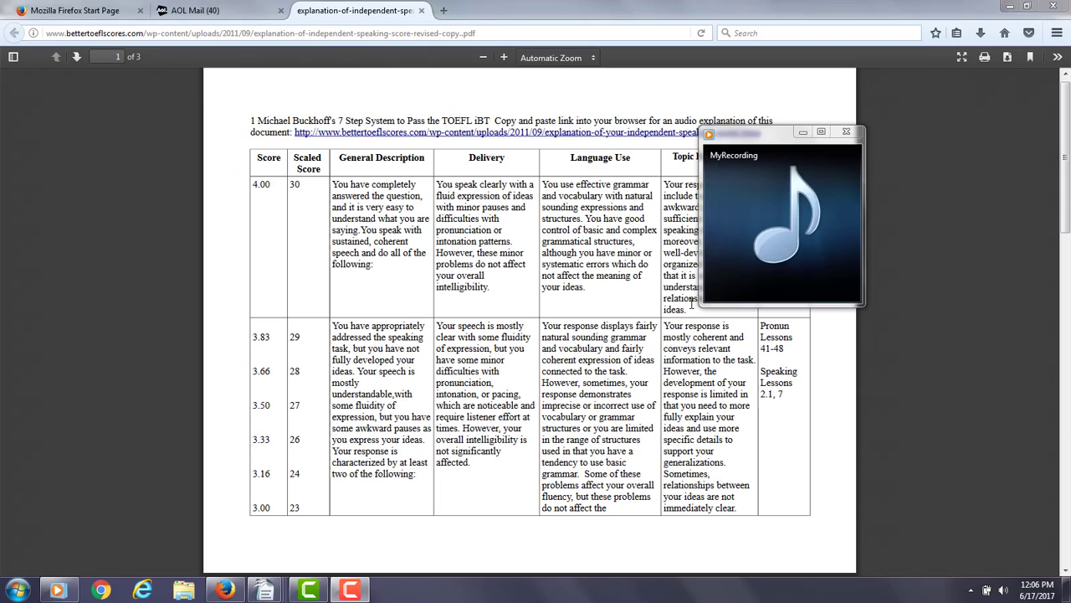
{"action": "mouse_move", "coordinate": [733, 261]}
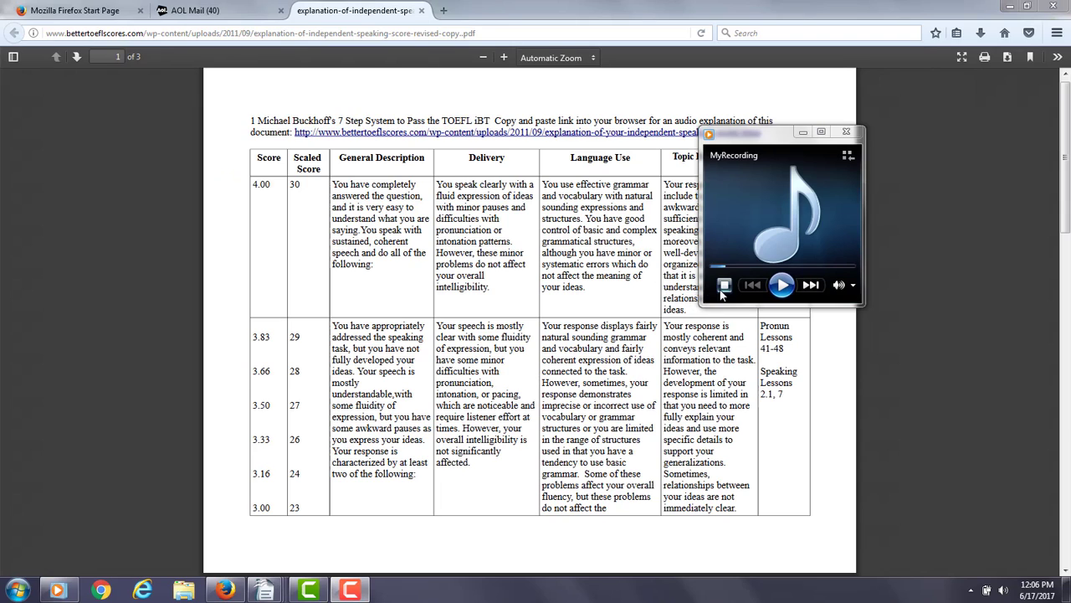
{"action": "left_click", "coordinate": [722, 272]}
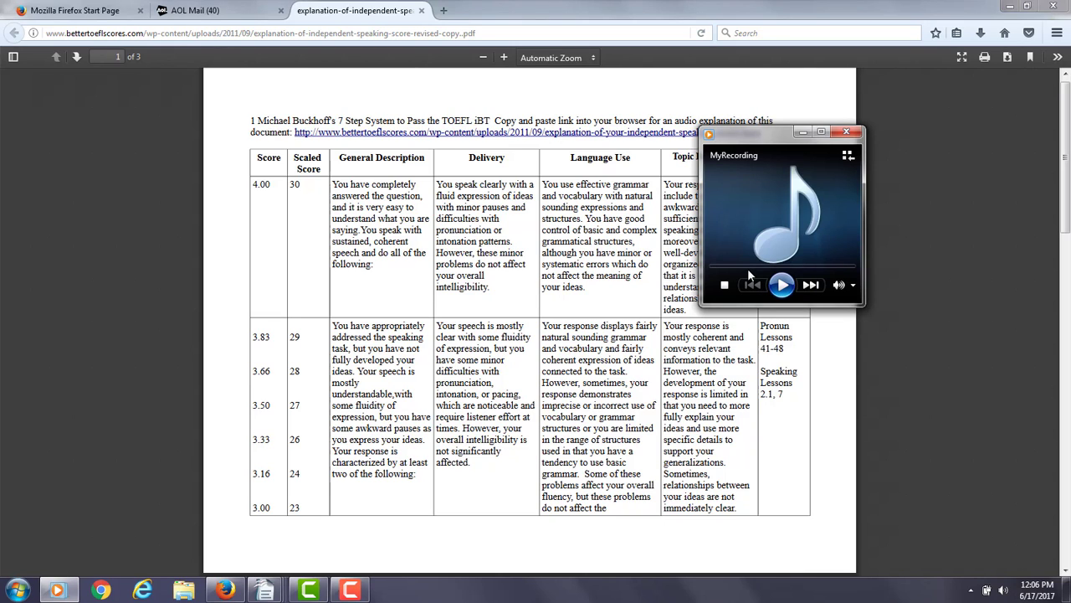
{"action": "left_click", "coordinate": [784, 286]}
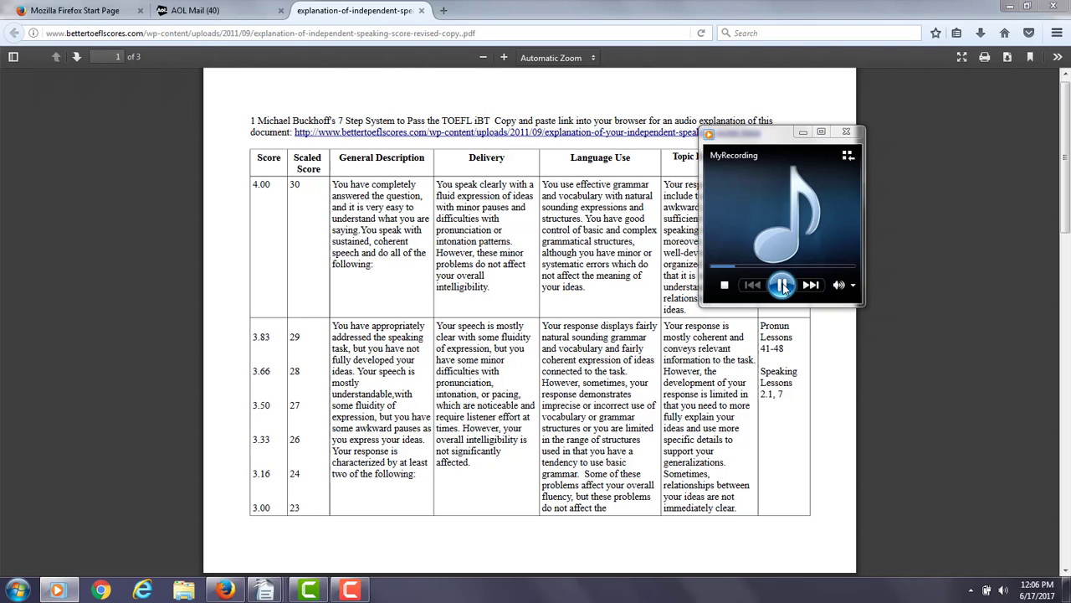
Pause, rewind the recording to the beginning, and play it again.
{"action": "left_click", "coordinate": [783, 286]}
{"action": "left_click", "coordinate": [783, 286]}
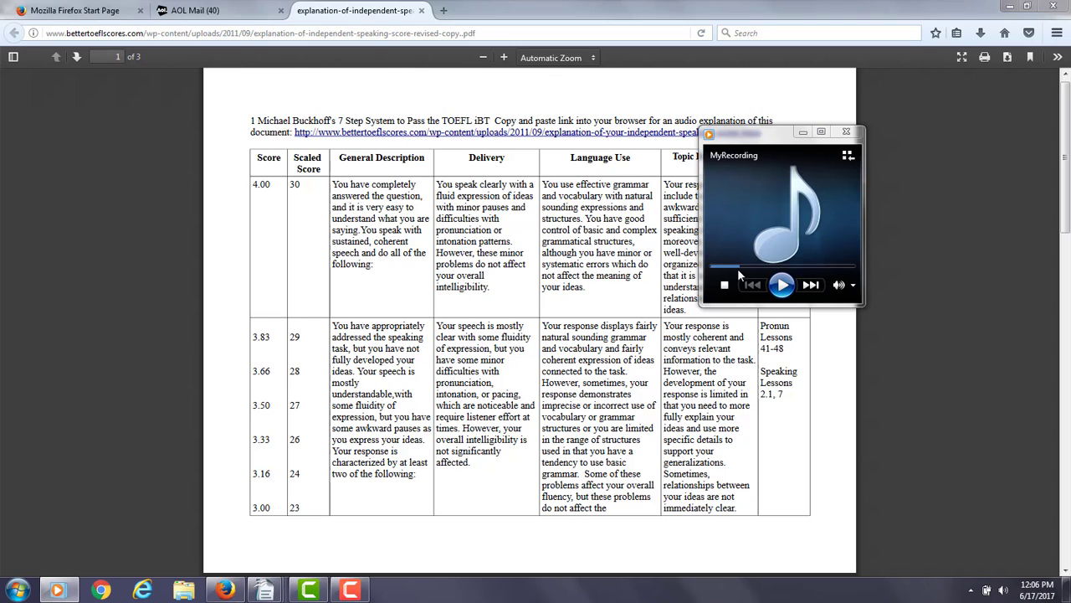
{"action": "left_click_drag", "start_coordinate": [739, 268], "coordinate": [712, 268]}
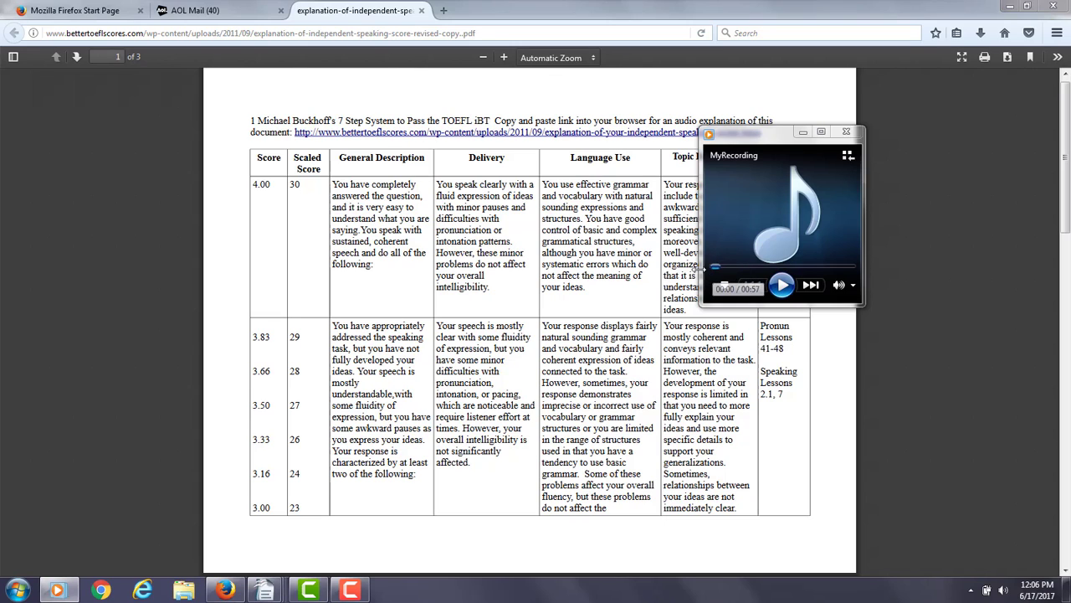
{"action": "left_click", "coordinate": [781, 285]}
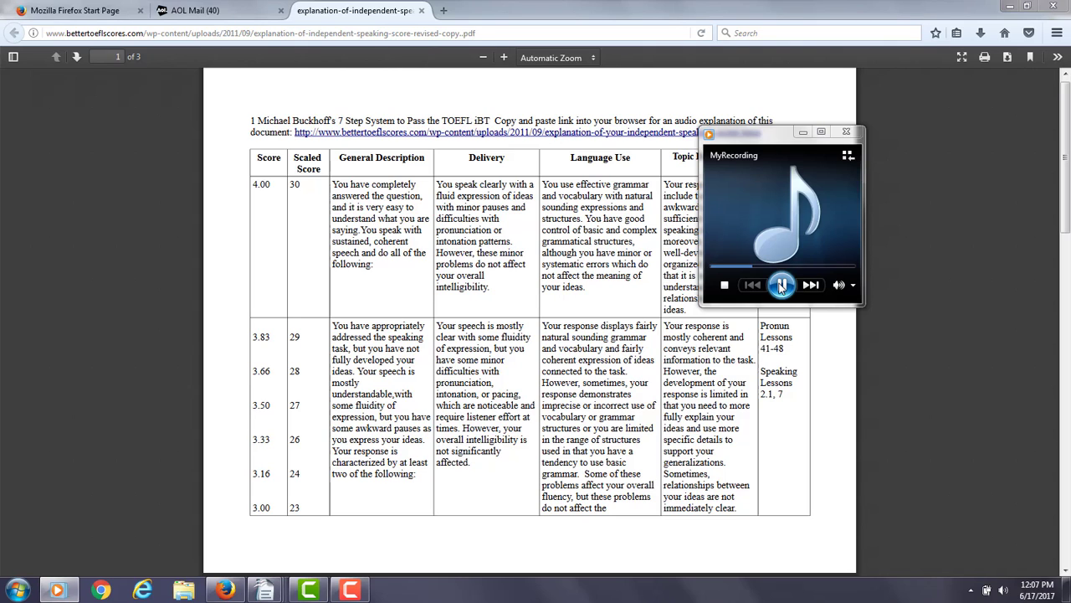
Pause and resume MyRecording repeatedly to hear it in short stretches, ending paused.
{"action": "left_click", "coordinate": [781, 286]}
{"action": "left_click", "coordinate": [781, 285]}
{"action": "left_click", "coordinate": [781, 285]}
{"action": "left_click", "coordinate": [781, 285]}
{"action": "left_click", "coordinate": [781, 285]}
{"action": "left_click", "coordinate": [780, 285]}
{"action": "left_click", "coordinate": [781, 285]}
{"action": "left_click", "coordinate": [781, 286]}
{"action": "left_click", "coordinate": [781, 286]}
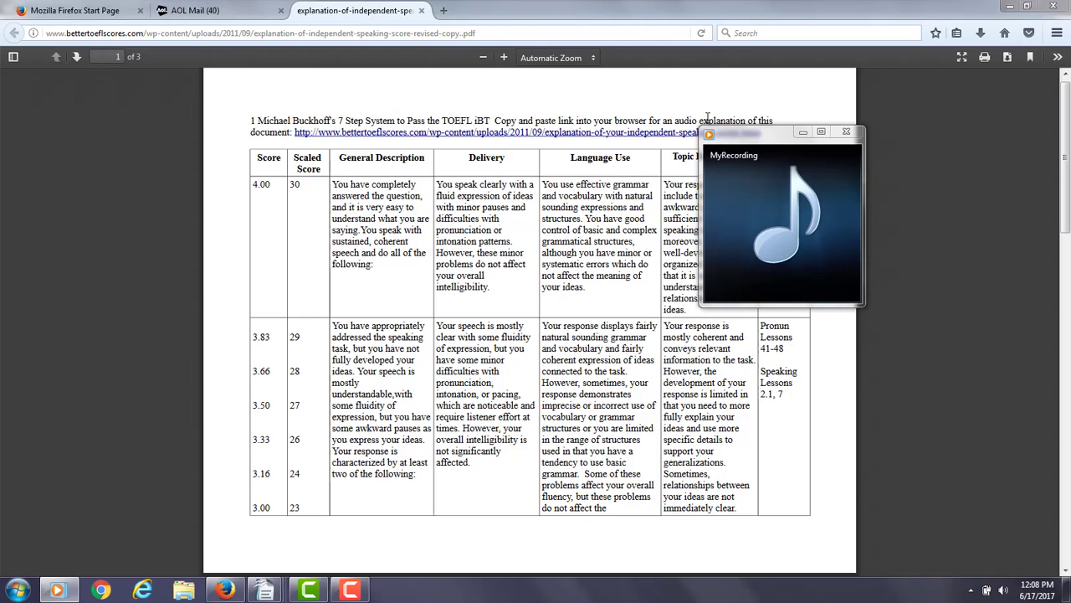
{"action": "mouse_move", "coordinate": [802, 165]}
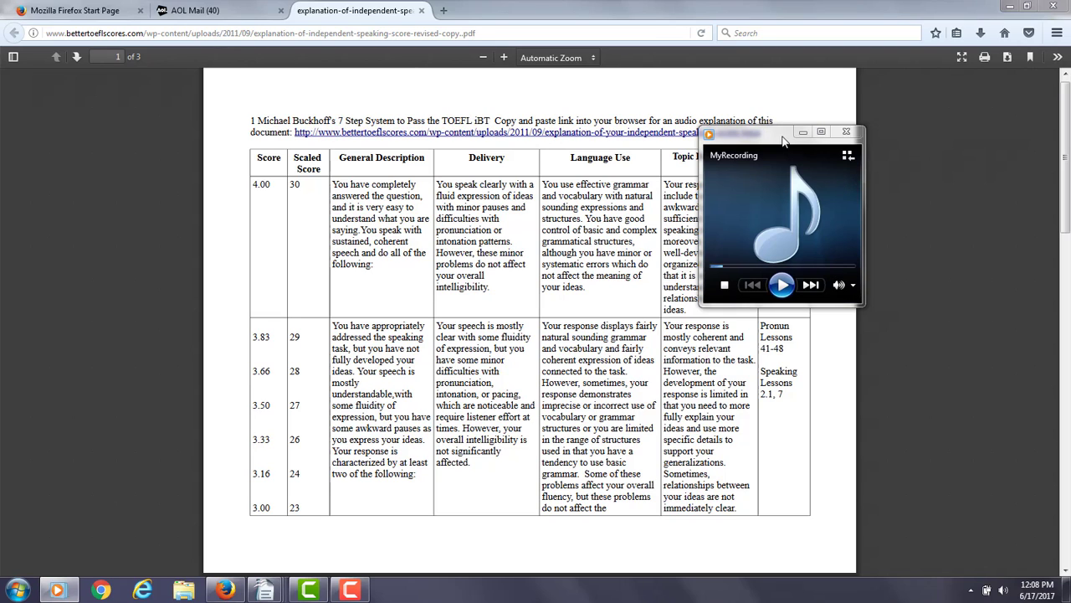
Move the player to the top right and scroll the rubric PDF through its score bands.
{"action": "left_click_drag", "start_coordinate": [783, 142], "coordinate": [837, 60]}
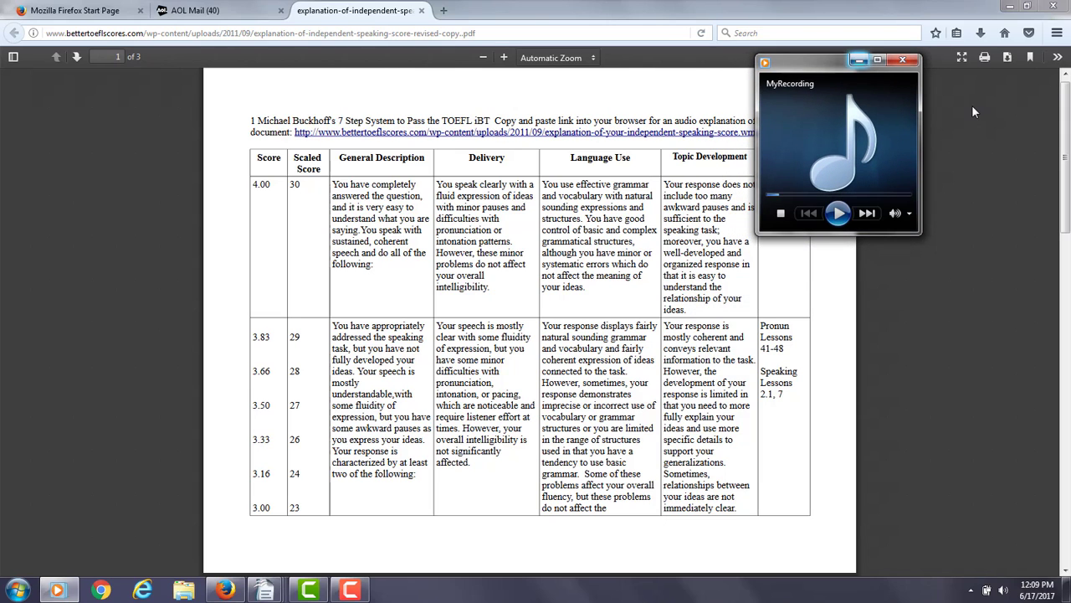
{"action": "mouse_move", "coordinate": [1065, 155]}
{"action": "left_mouse_down"}
{"action": "mouse_move", "coordinate": [1065, 222]}
{"action": "mouse_move", "coordinate": [1065, 176]}
{"action": "left_mouse_up"}
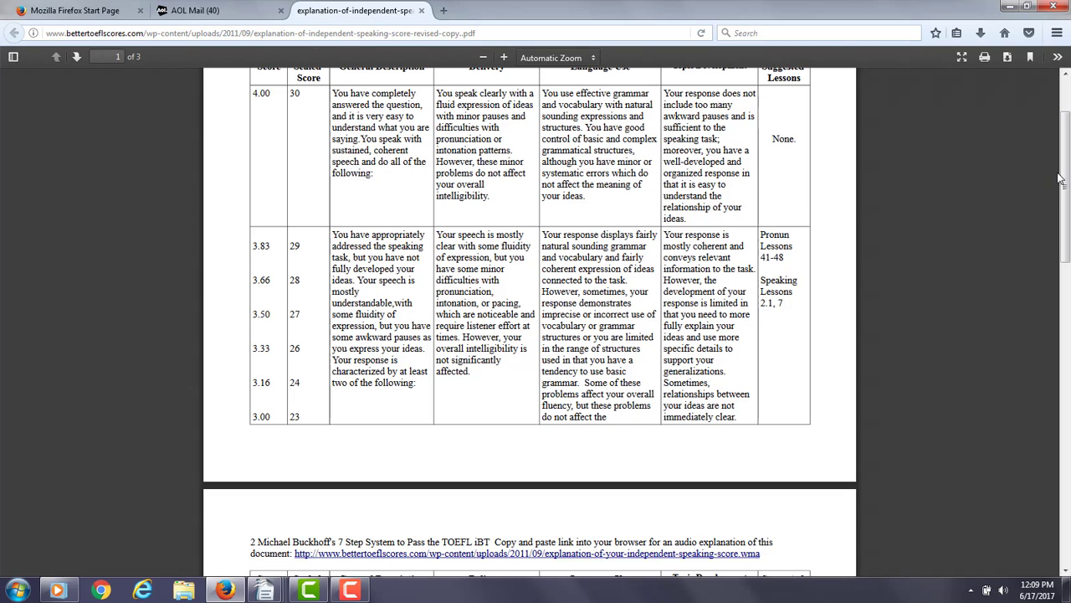
{"action": "left_click_drag", "start_coordinate": [1065, 183], "coordinate": [1065, 219]}
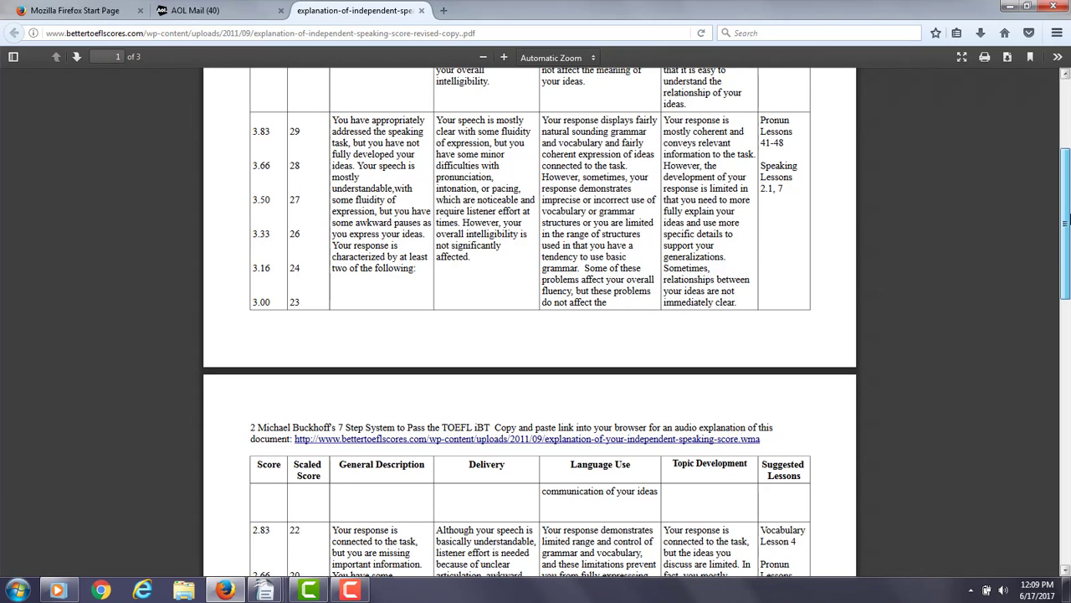
{"action": "left_click_drag", "start_coordinate": [1066, 219], "coordinate": [1036, 176]}
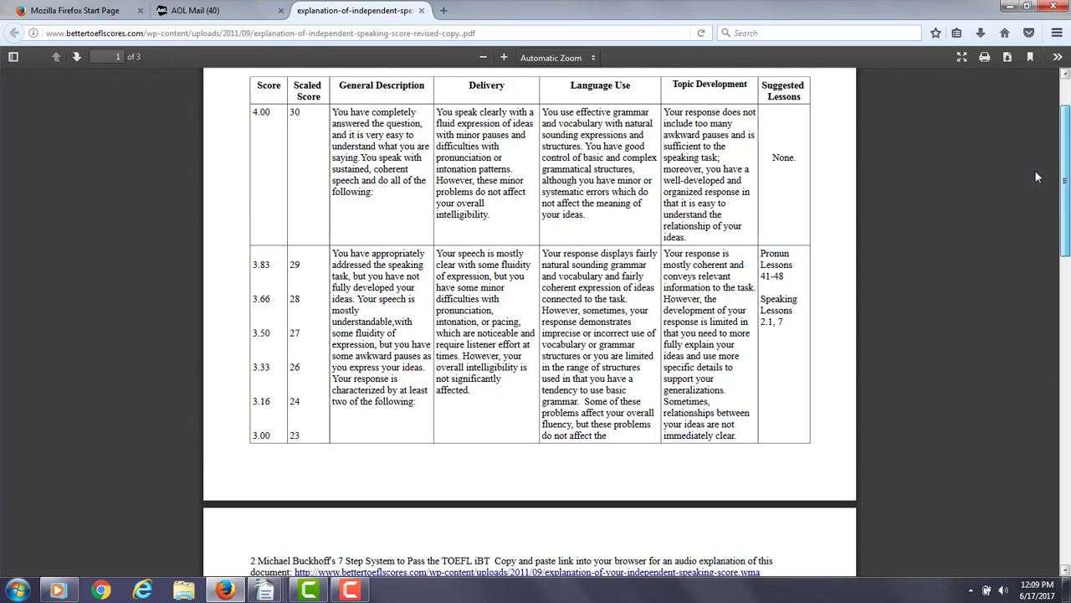
{"action": "left_click_drag", "start_coordinate": [1035, 177], "coordinate": [1038, 204]}
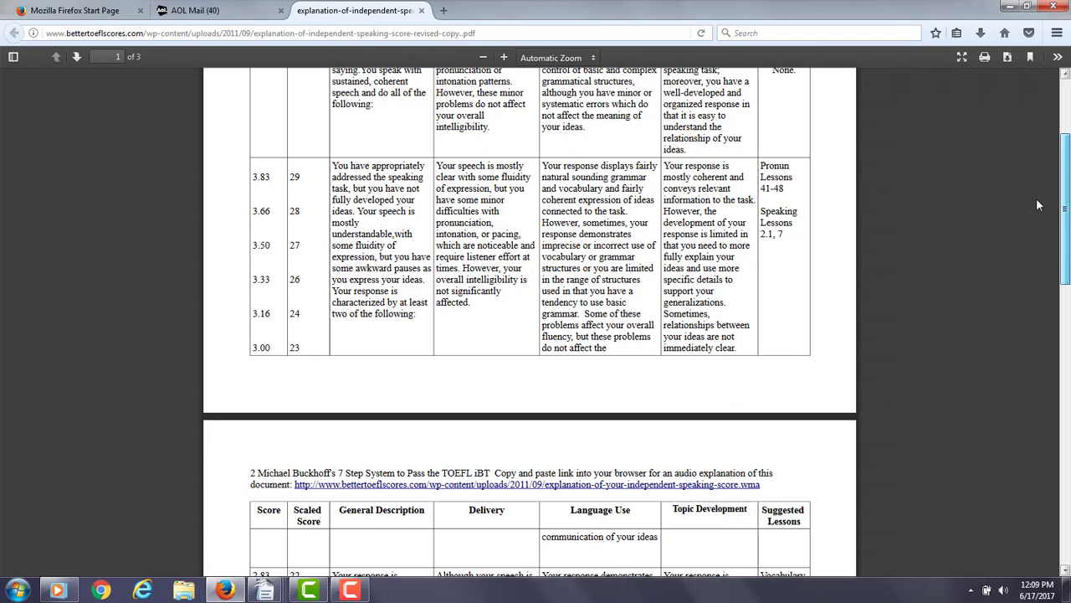